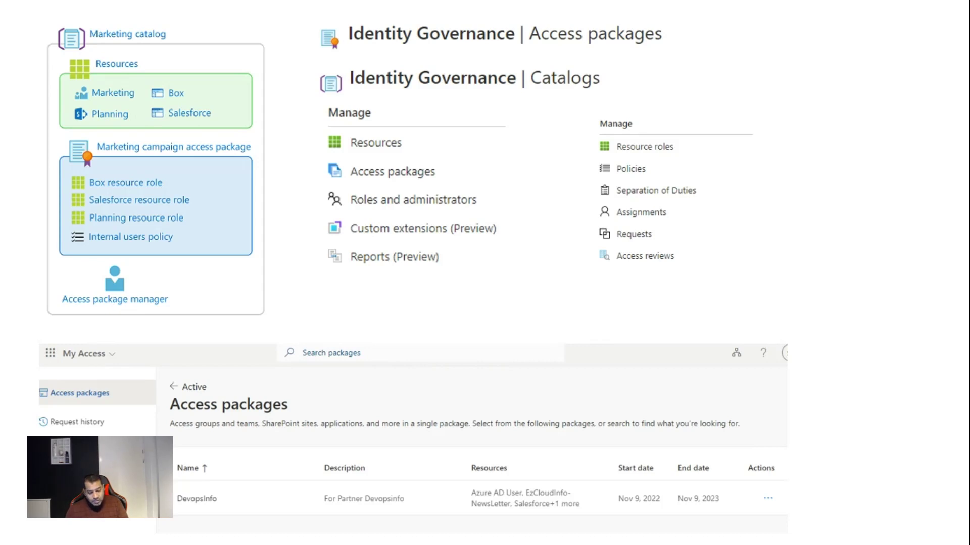
Switch to the Azure portal in the browser and review the editable details and properties of the DevopsInfo access package
key(alt+Tab)
key(alt+Tab)
key(alt+Tab)
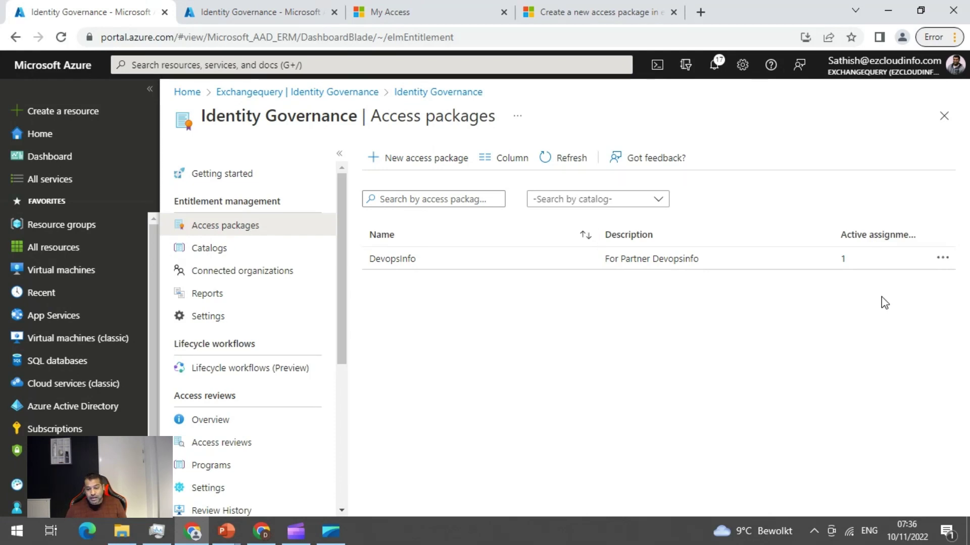
click(443, 275)
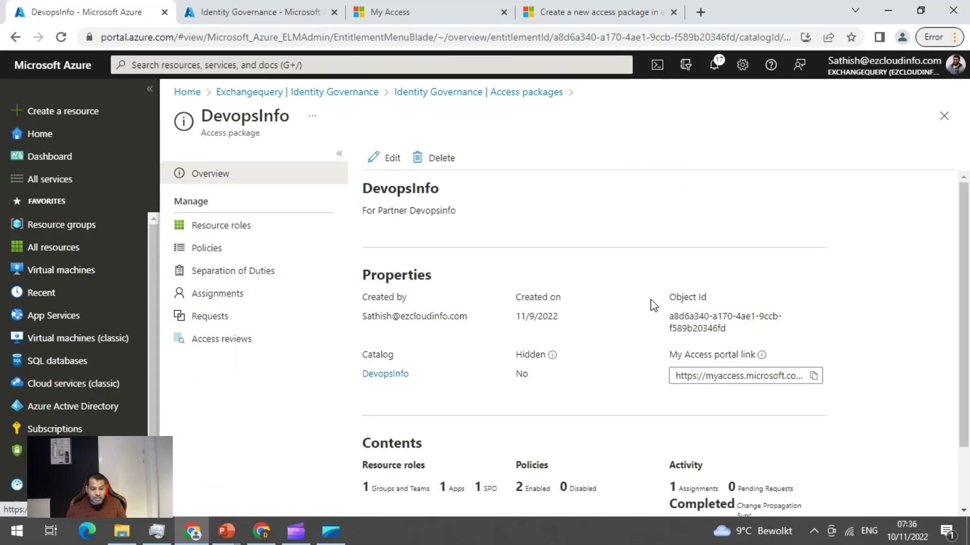
click(392, 160)
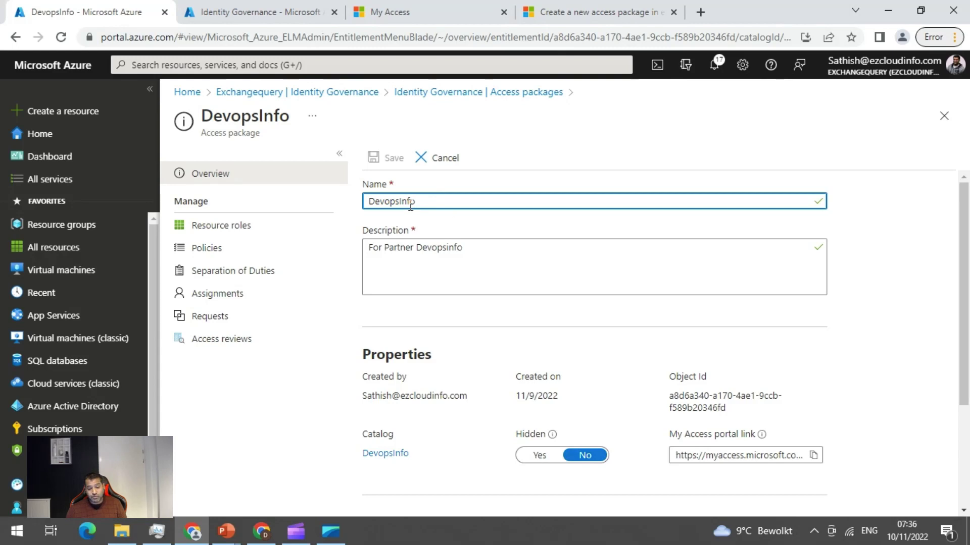
scroll(498, 298, down, 3)
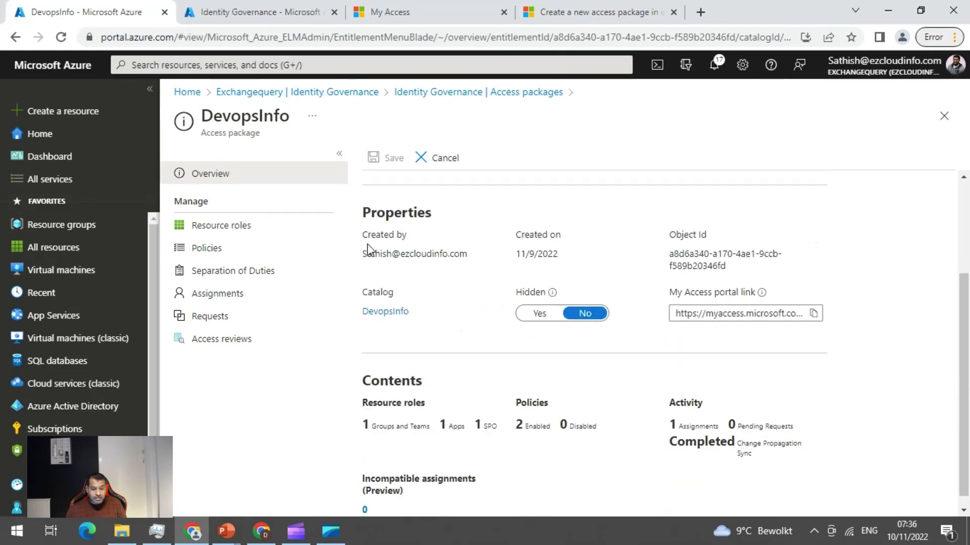
From the DevopsInfo resource roles, list the groups and teams available to add, including those outside the DevopsInfo catalog
click(242, 225)
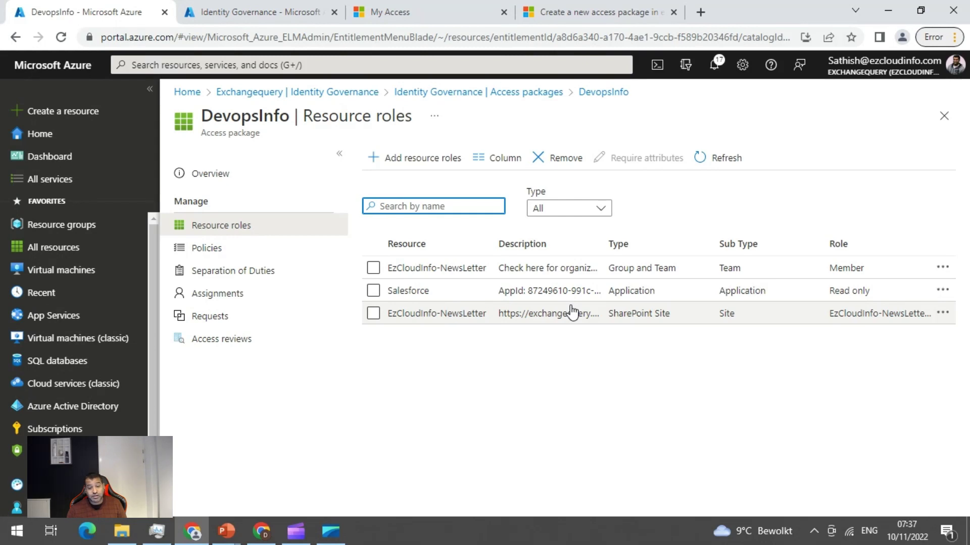
click(414, 160)
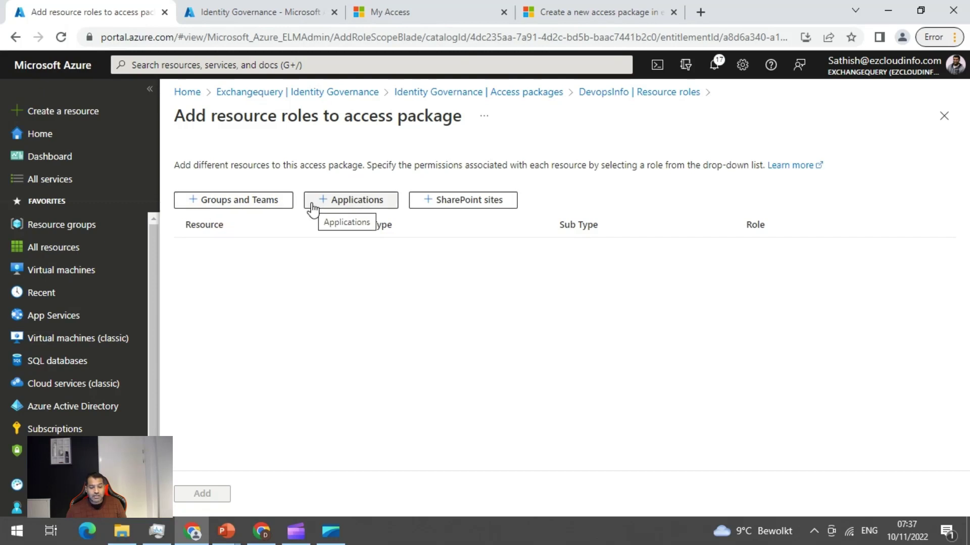
click(254, 211)
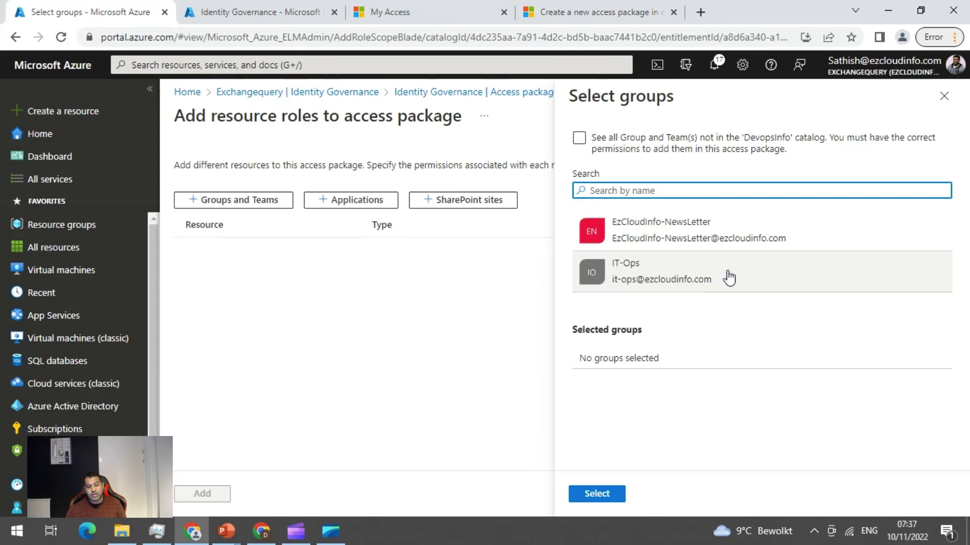
click(588, 146)
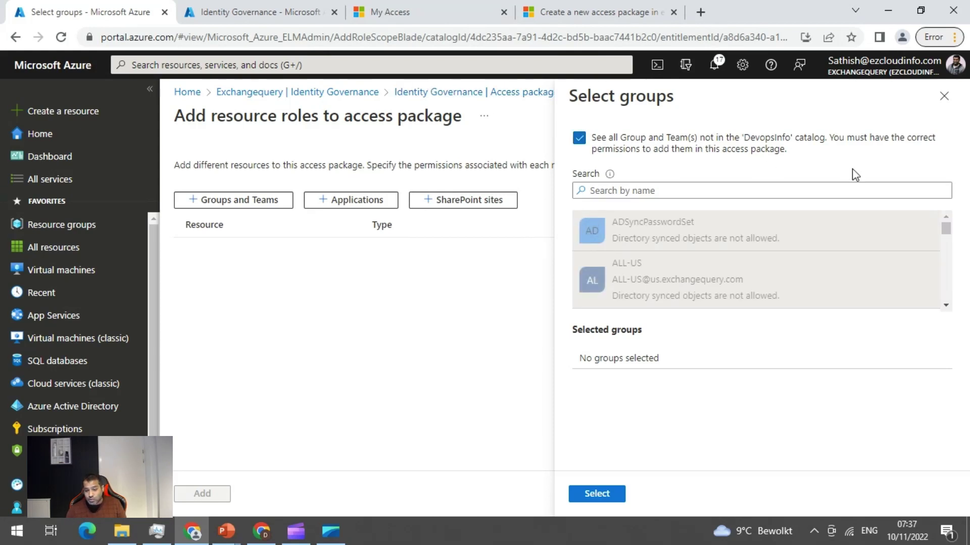
Examine which groups and teams can be selected for the access package, and return to its resource roles without choosing any
scroll(872, 269, down, 10)
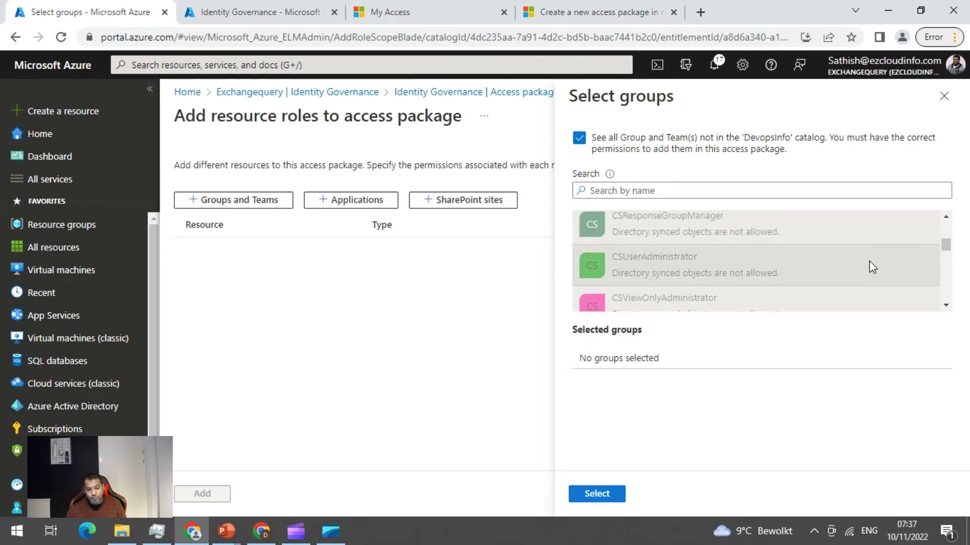
scroll(872, 267, down, 5)
scroll(872, 268, up, 1)
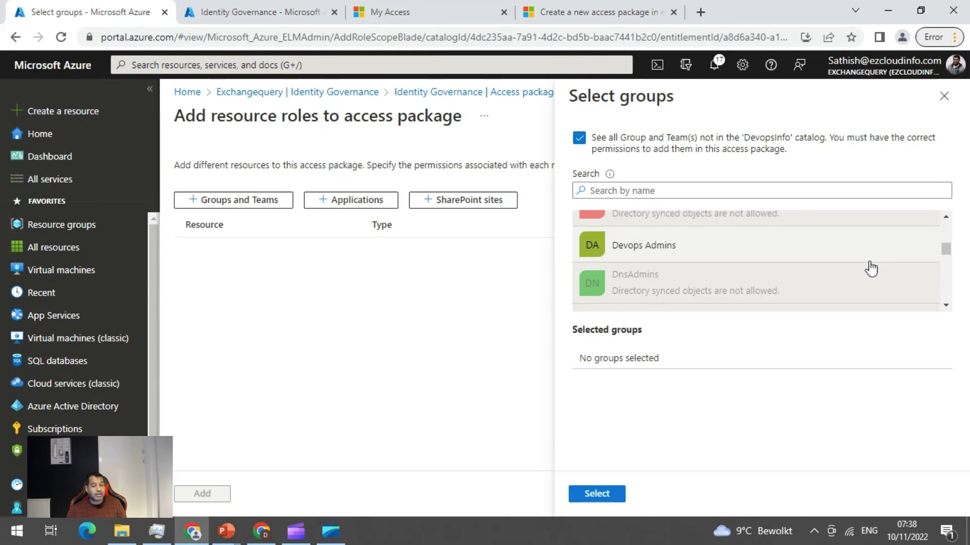
scroll(871, 268, up, 3)
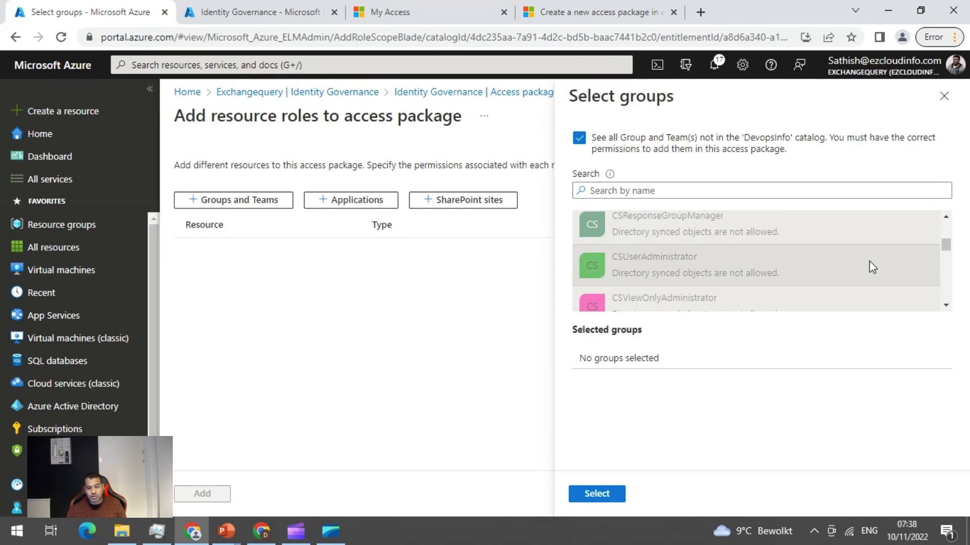
scroll(869, 260, up, 2)
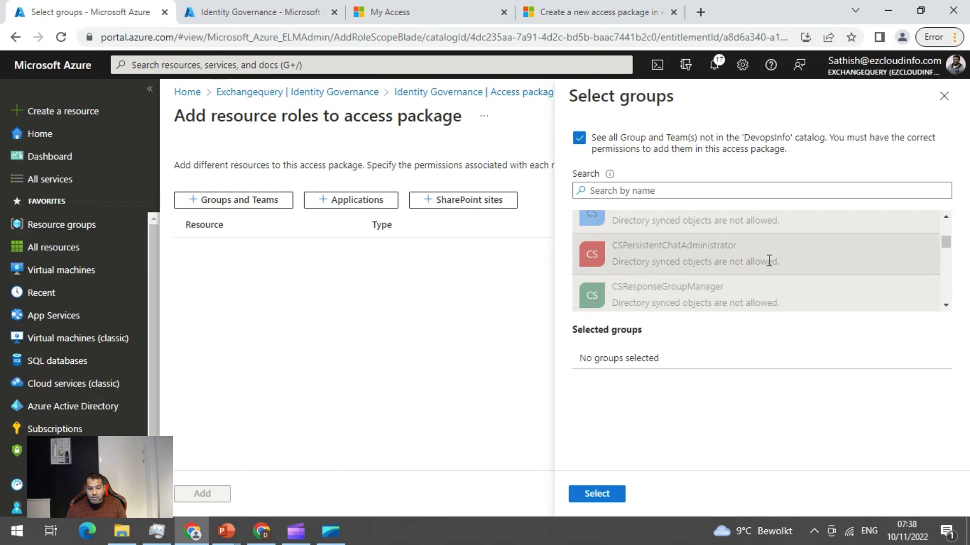
scroll(763, 273, down, 3)
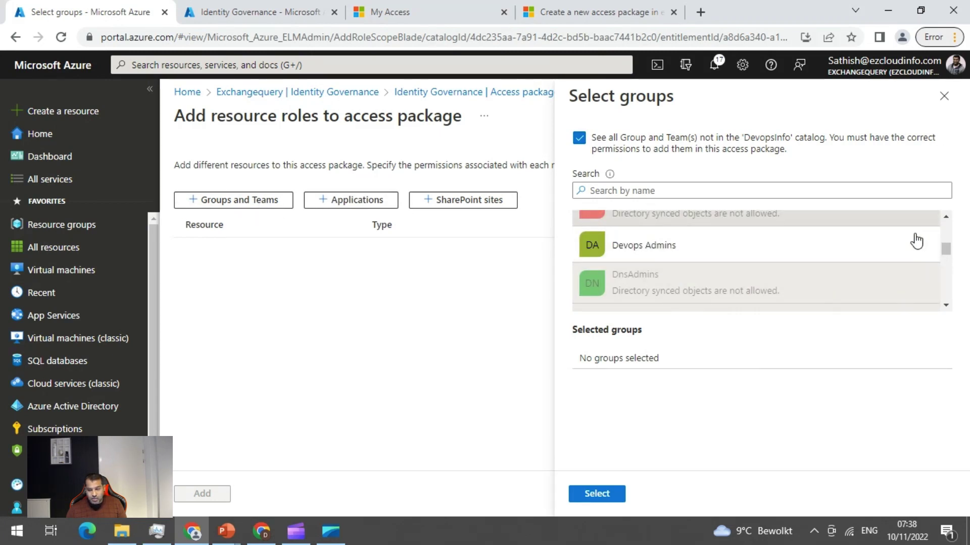
scroll(758, 278, down, 5)
scroll(774, 279, down, 2)
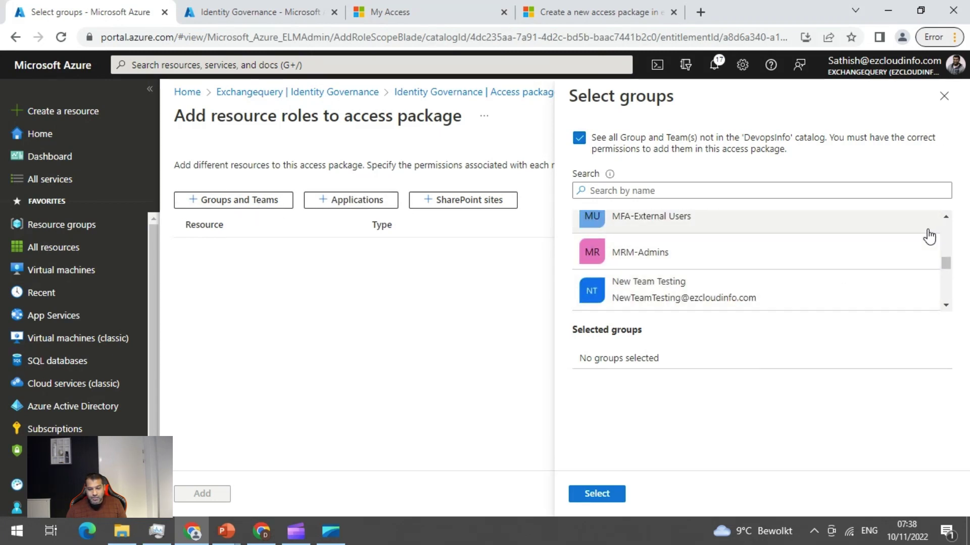
click(943, 96)
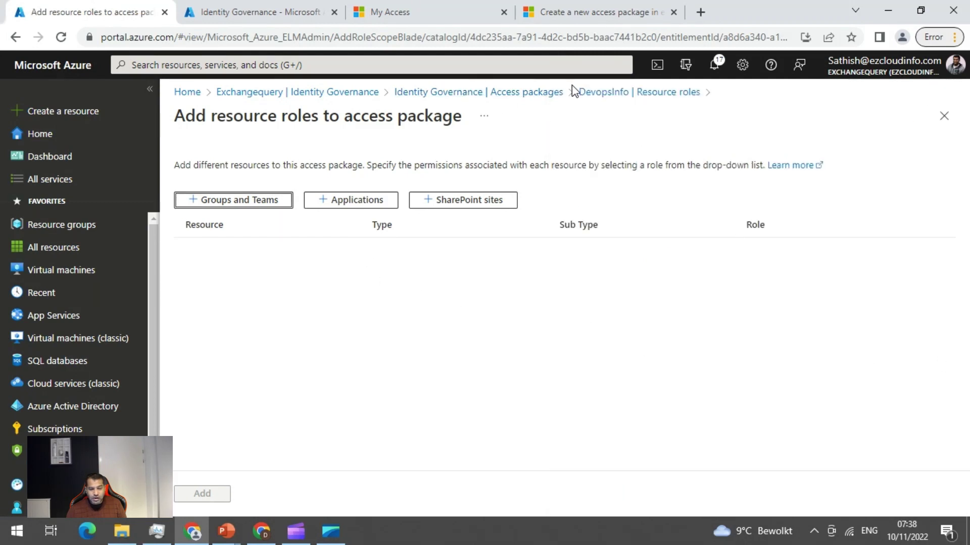
click(620, 96)
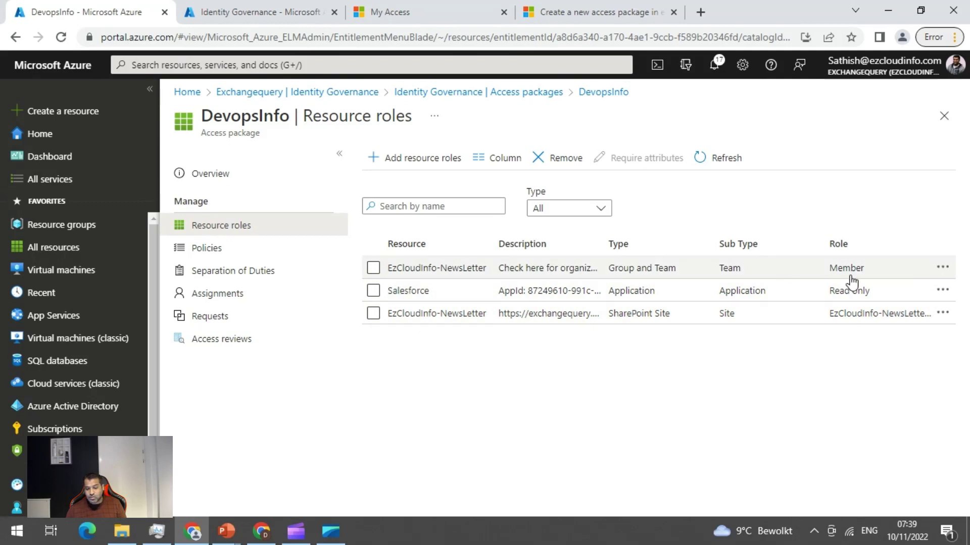
Search all applications, including those outside the DevopsInfo catalog, for "adobe" and select Adobe Sign for Office365 as a new resource
click(436, 160)
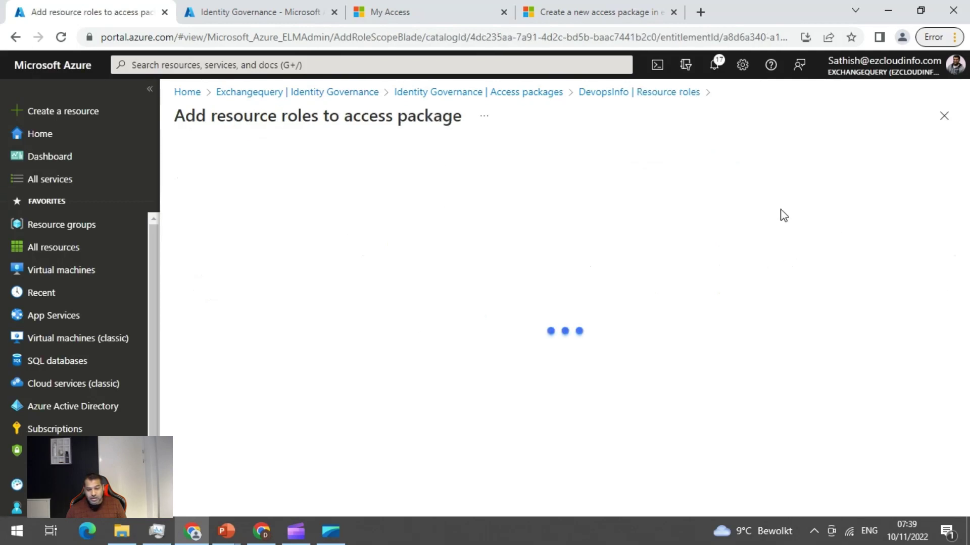
click(359, 199)
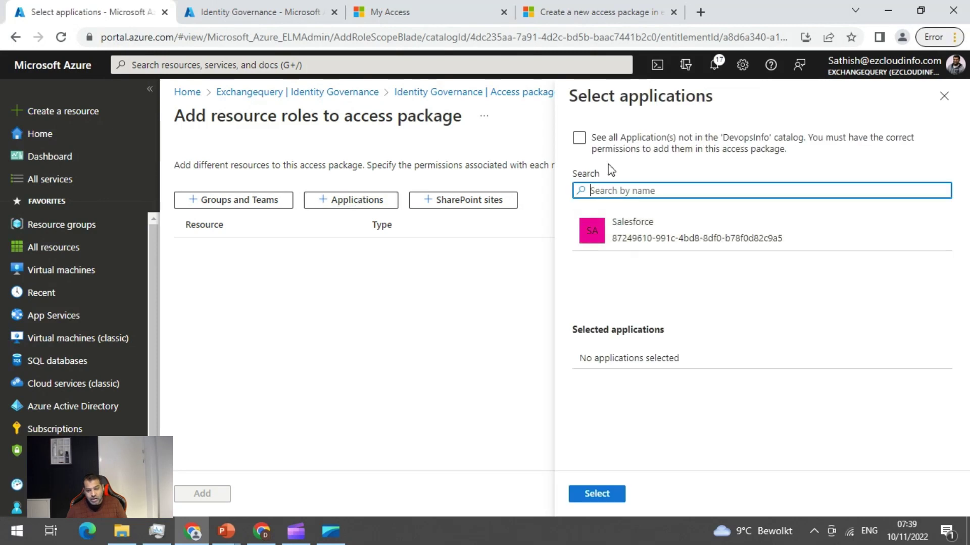
click(579, 139)
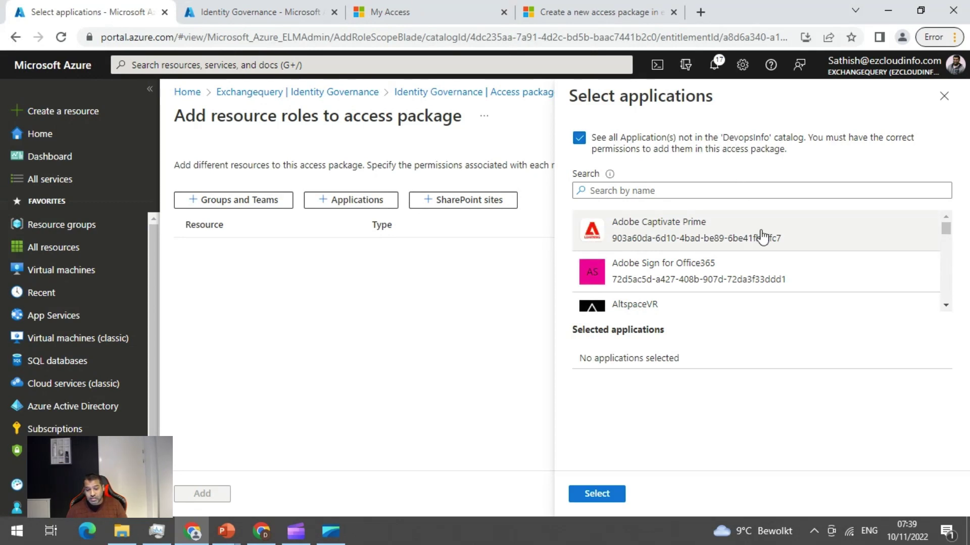
click(738, 191)
text(a)
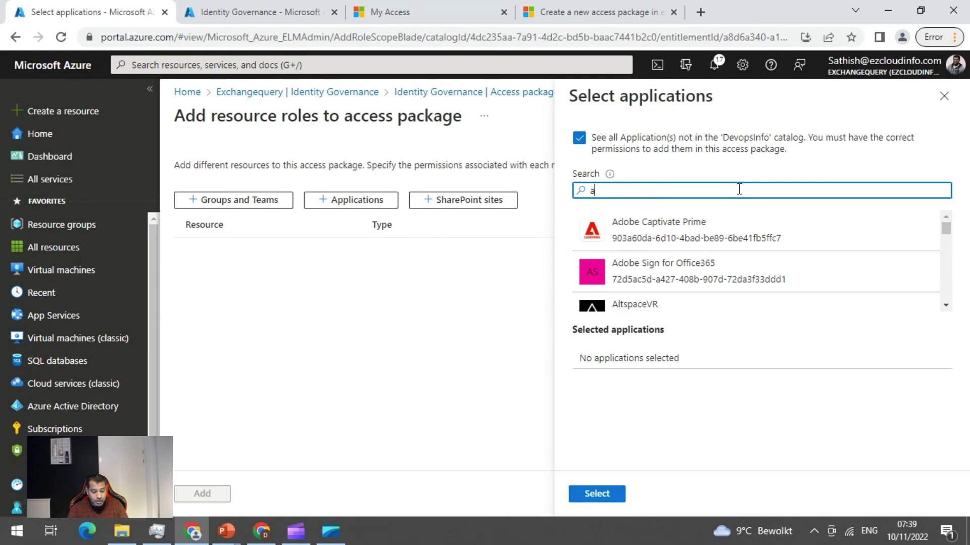
text(dobe)
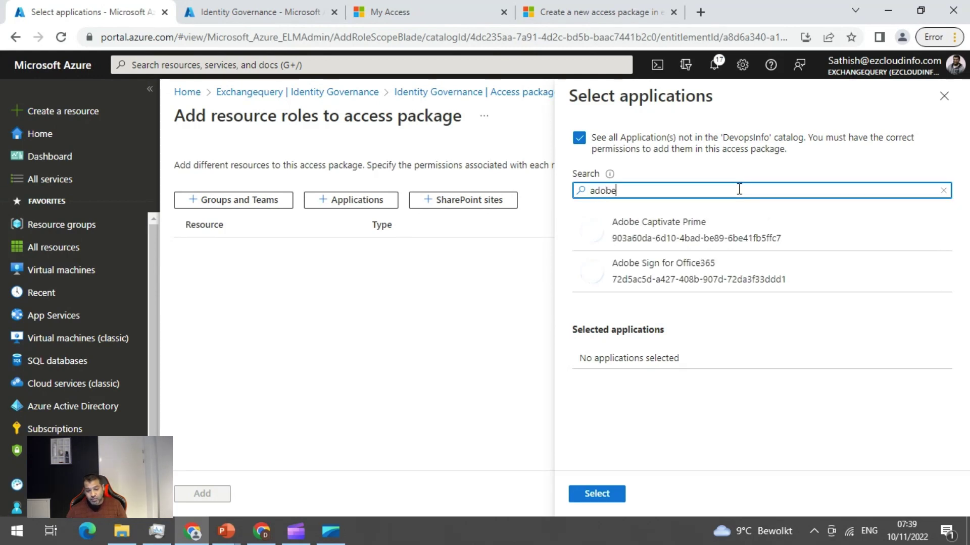
click(733, 271)
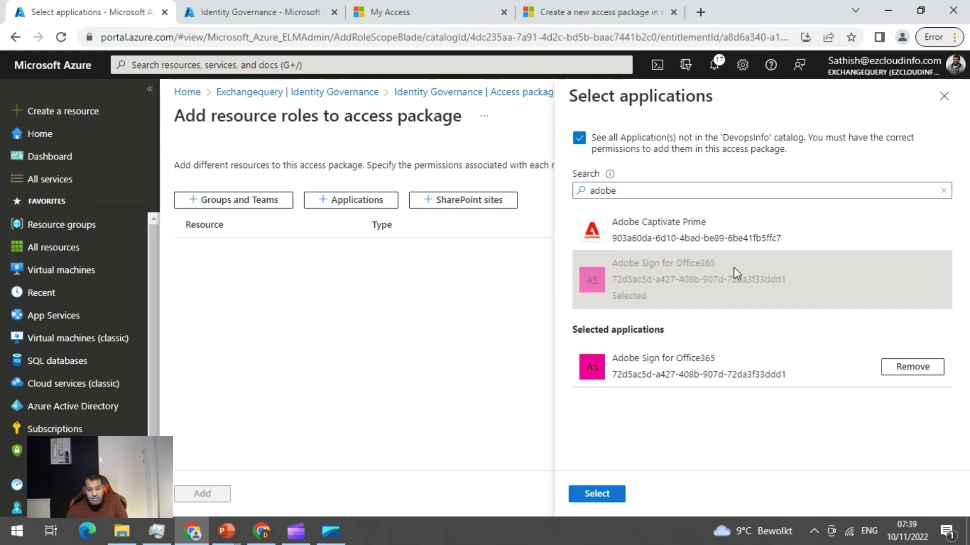
click(610, 497)
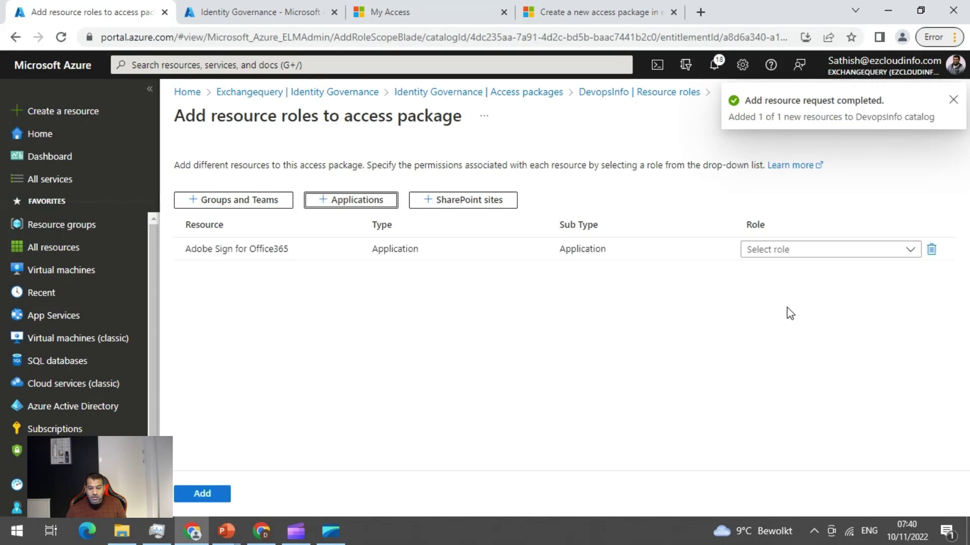
Assign the Default Access role to Adobe Sign for Office365 and add it to the access package
click(882, 253)
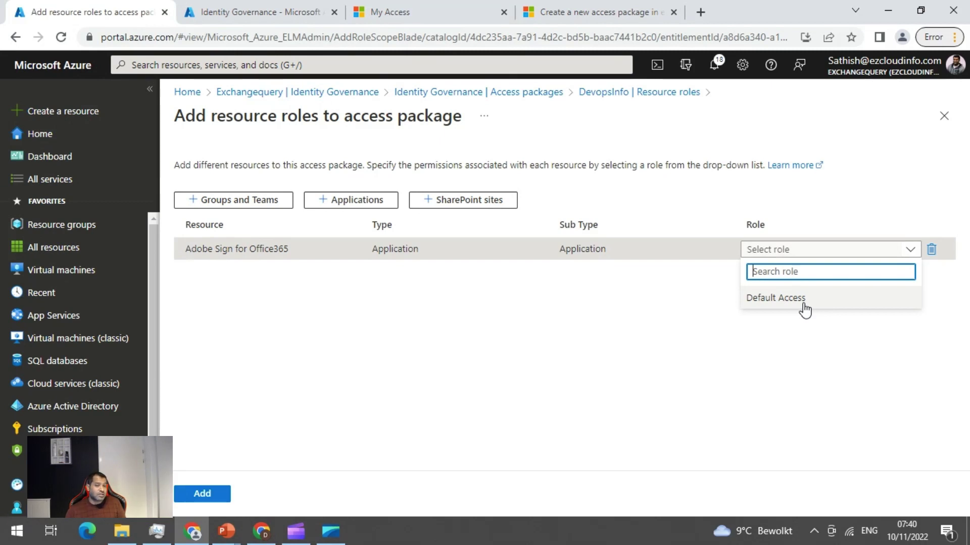
click(804, 301)
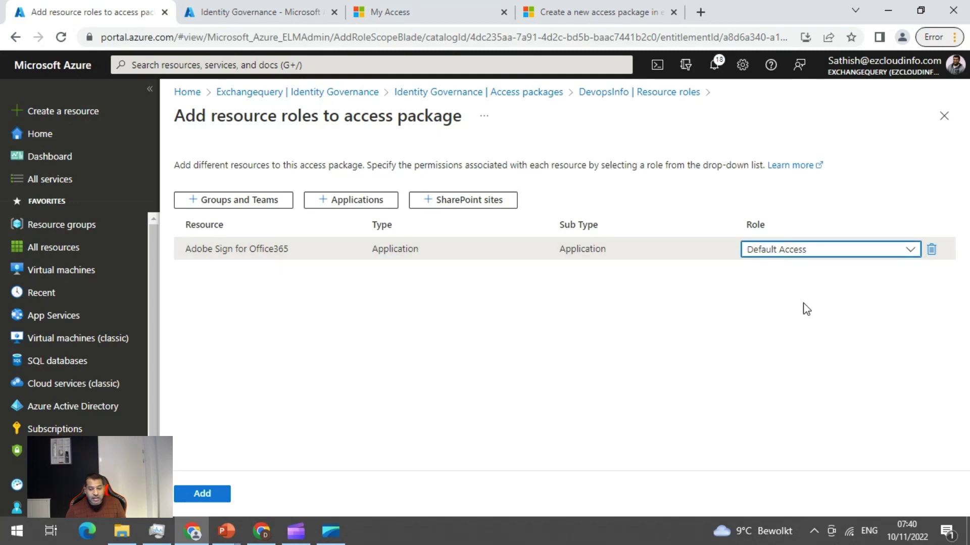
click(219, 495)
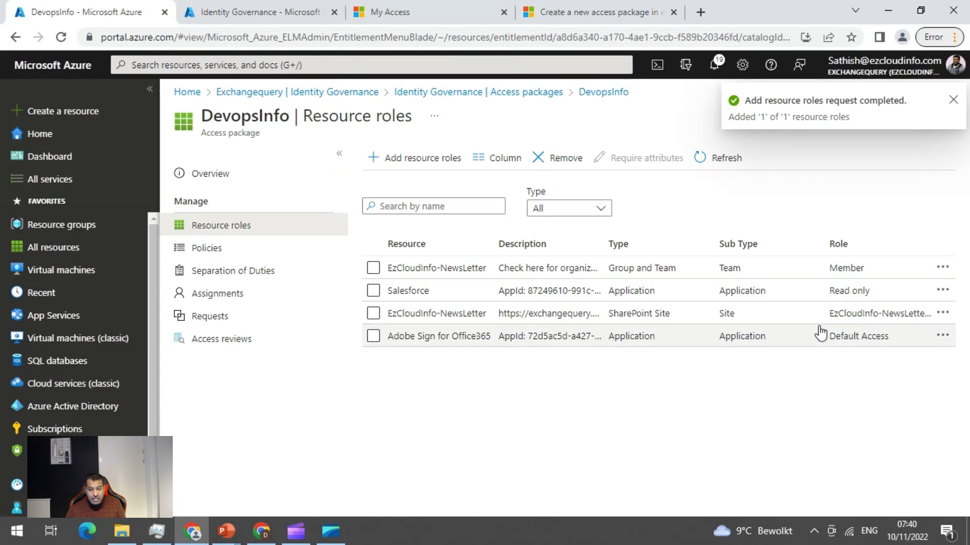
click(954, 99)
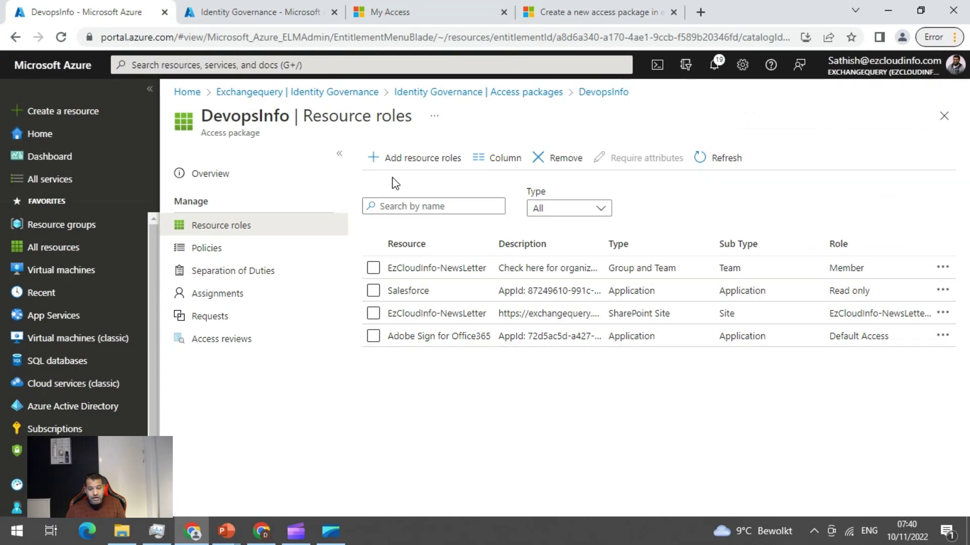
Select the Fun Friday SharePoint site from outside the DevopsInfo catalog as another resource for the access package
click(423, 161)
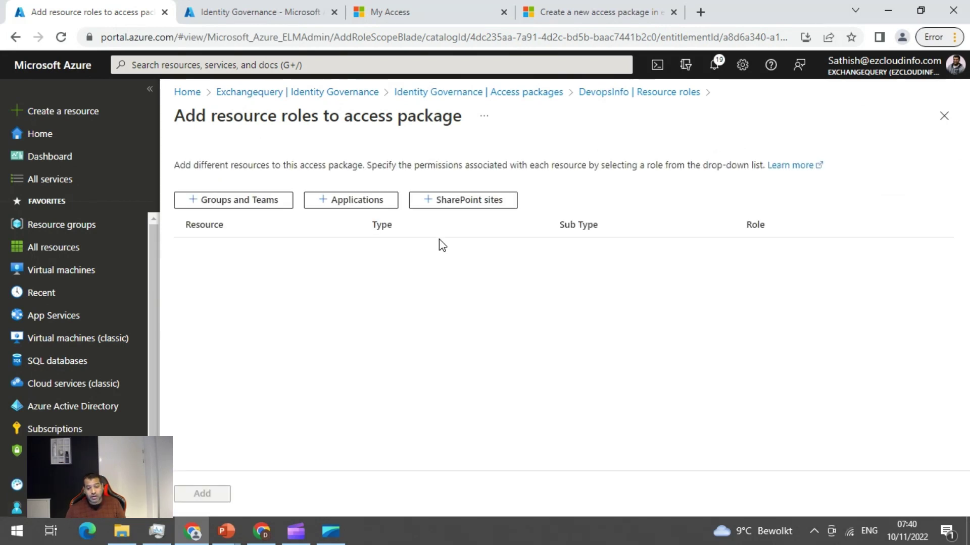
click(465, 203)
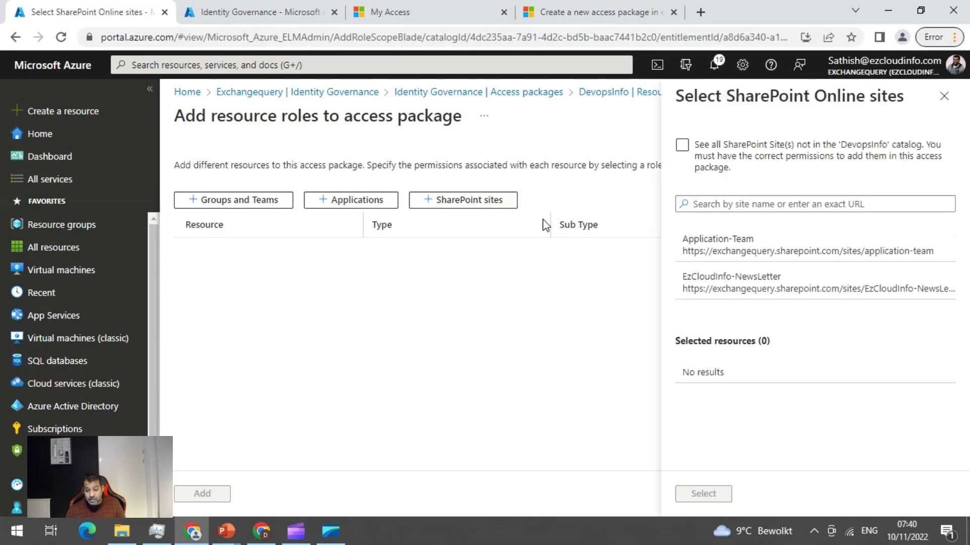
click(681, 146)
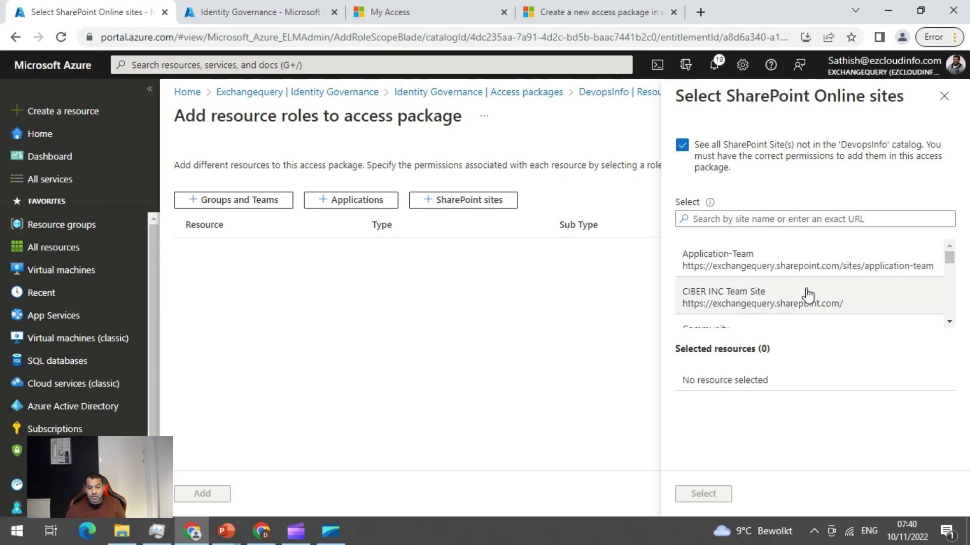
scroll(808, 295, down, 3)
scroll(815, 289, down, 2)
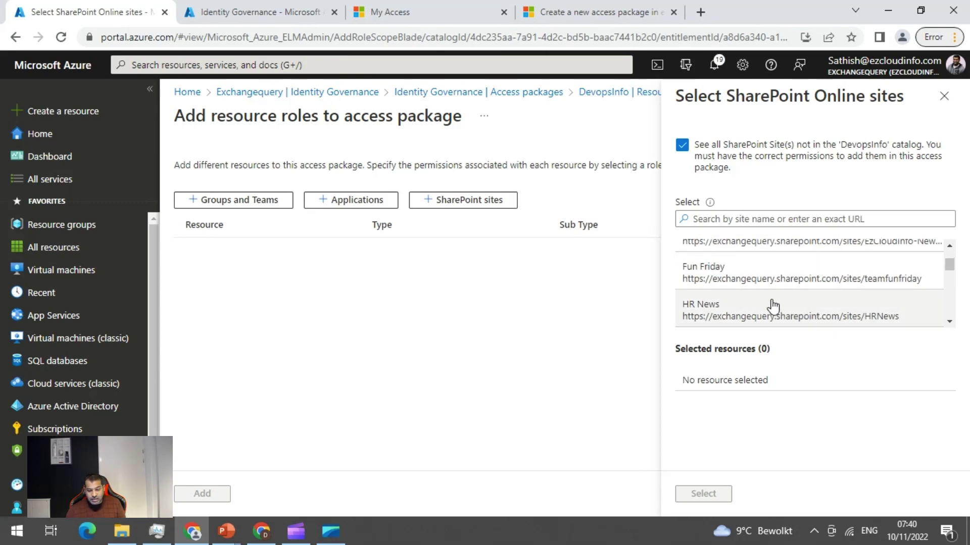
click(740, 281)
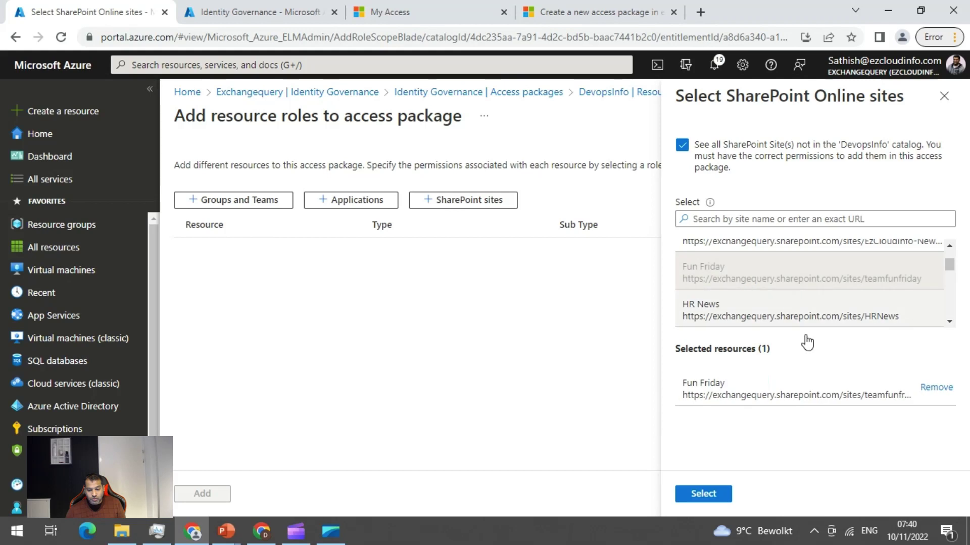
click(699, 495)
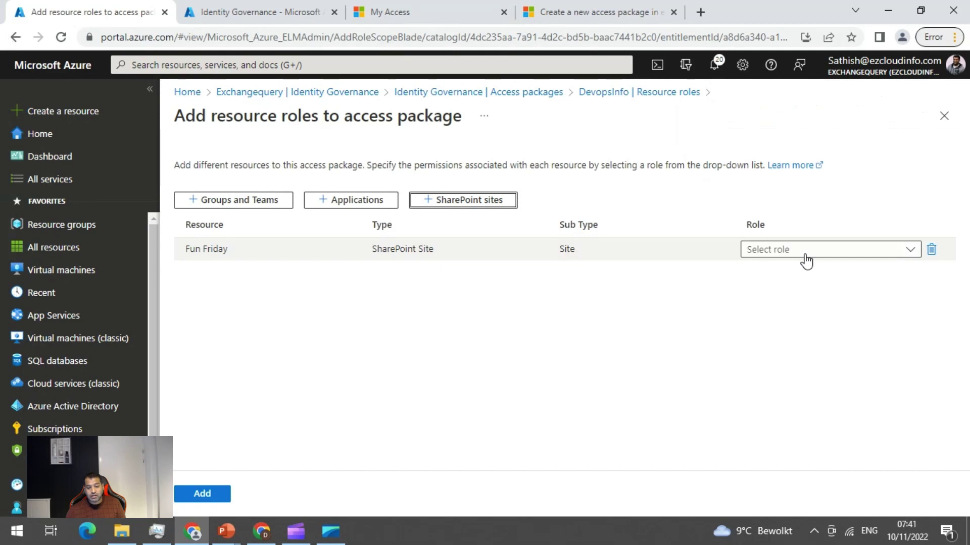
Assign the Fun Friday Visitors role to the Fun Friday SharePoint site and add it to the access package
click(806, 261)
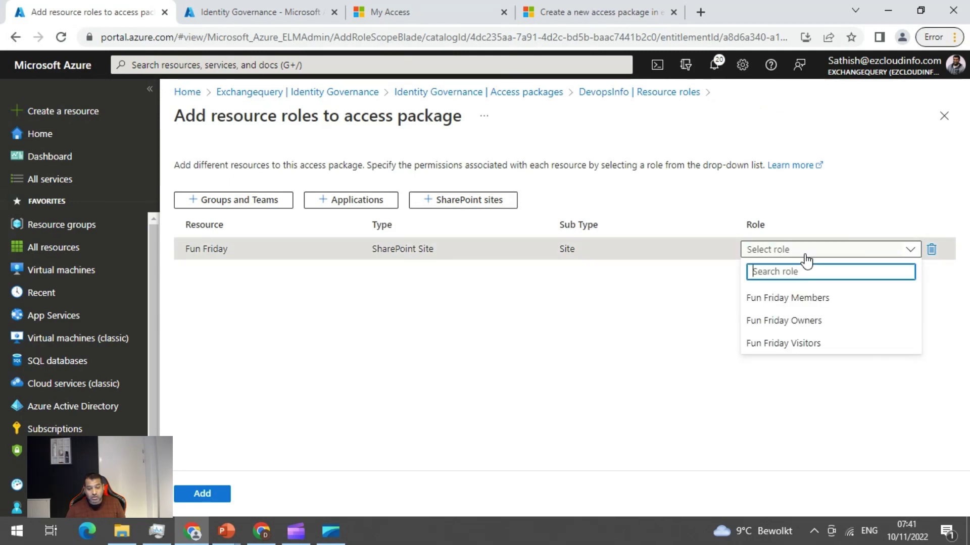
click(818, 346)
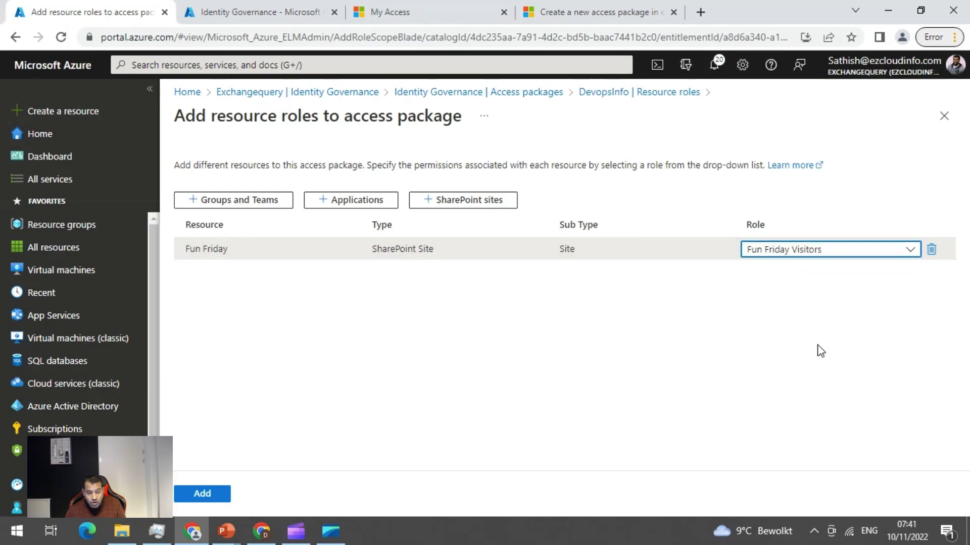
click(197, 495)
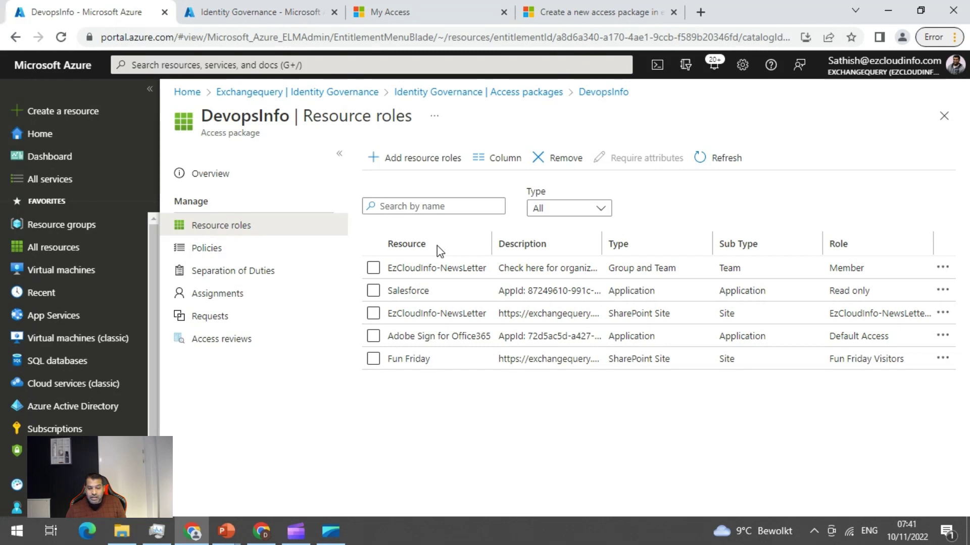
Open the access package's Initial Policy for editing
click(228, 249)
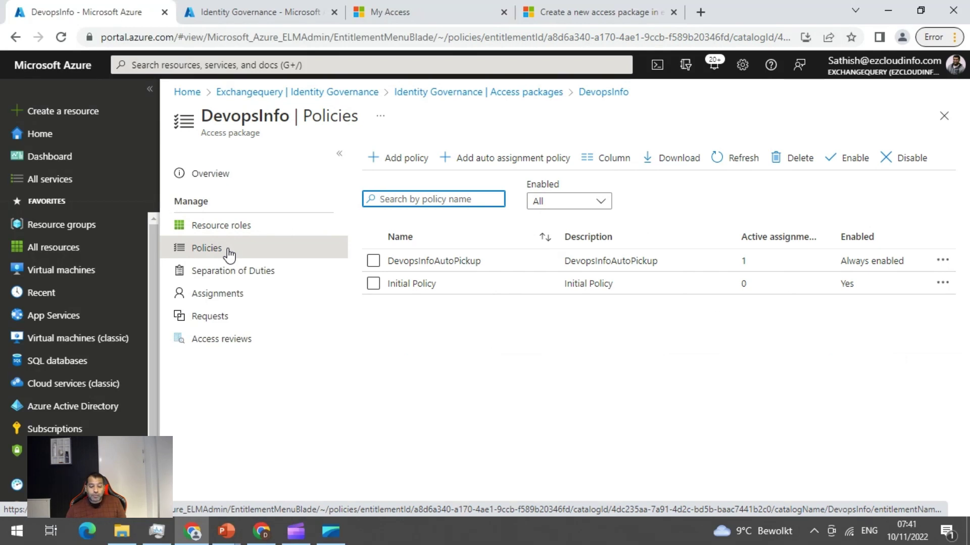
click(412, 285)
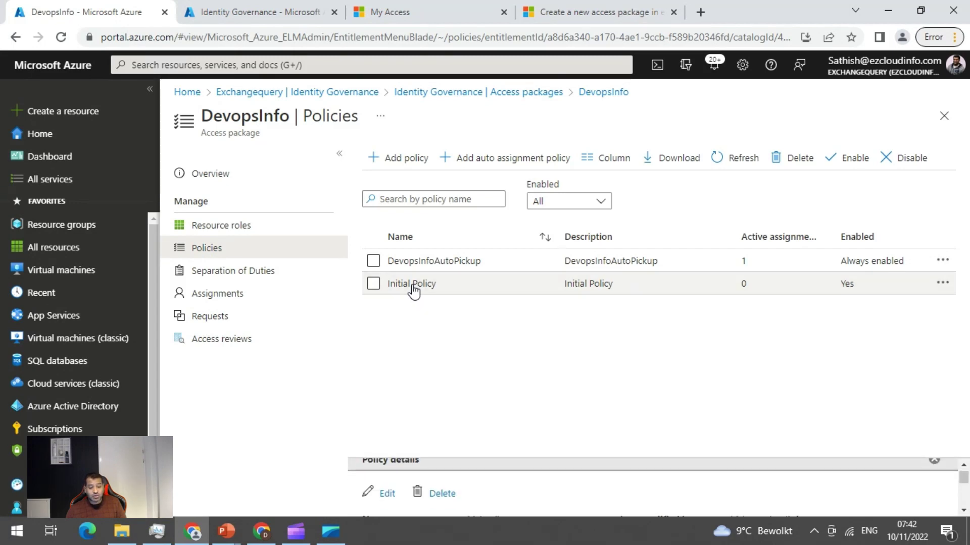
click(388, 492)
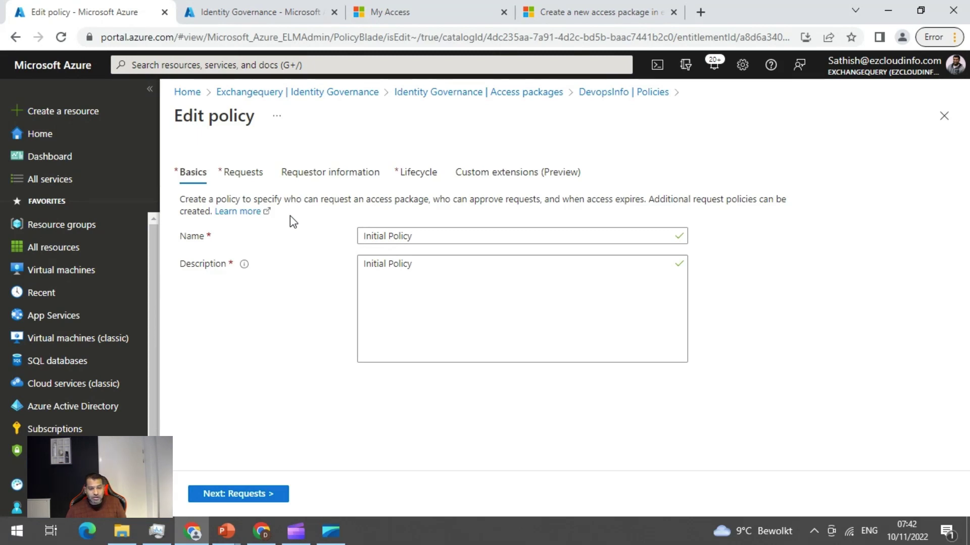
Examine the policy's request settings, covering who can request access and which connected organizations are allowed
click(245, 177)
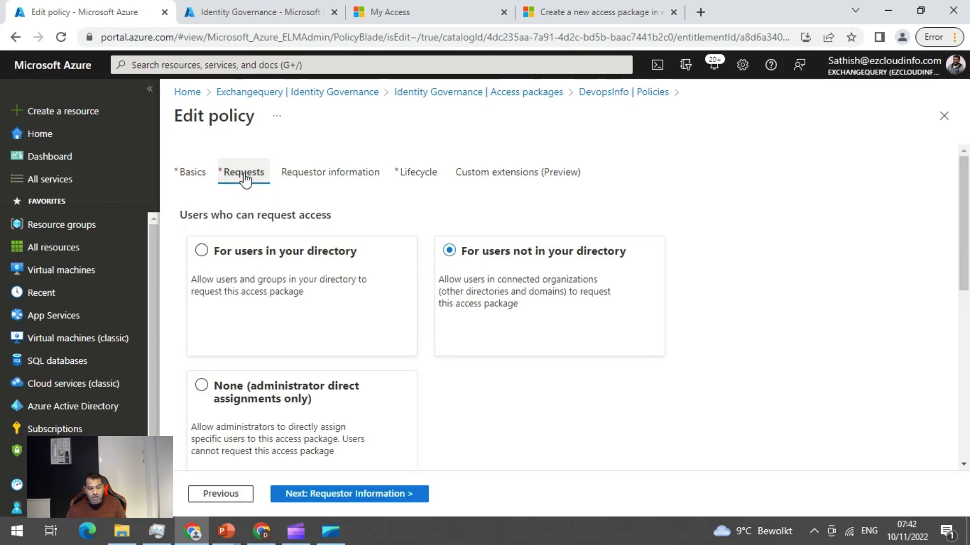
scroll(435, 348, down, 2)
scroll(435, 347, up, 2)
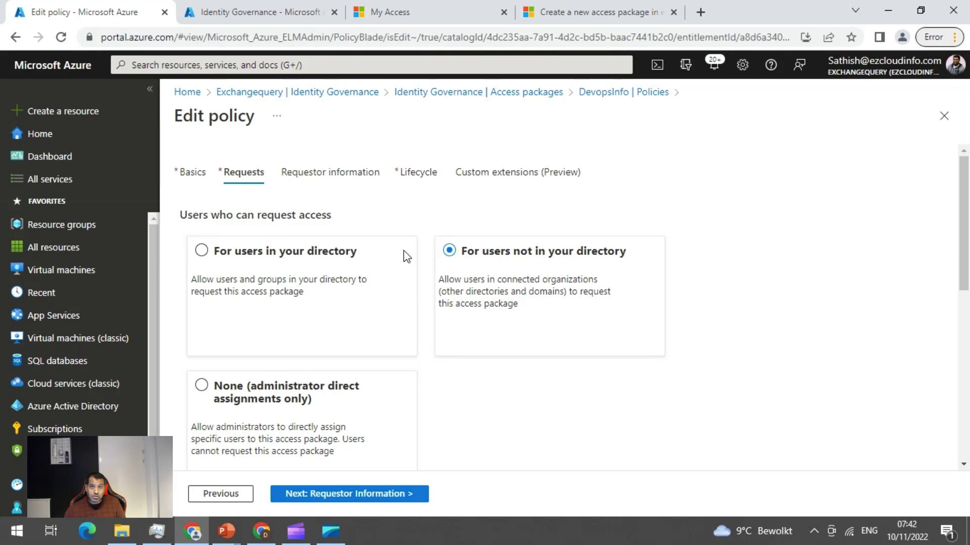
scroll(568, 293, down, 1)
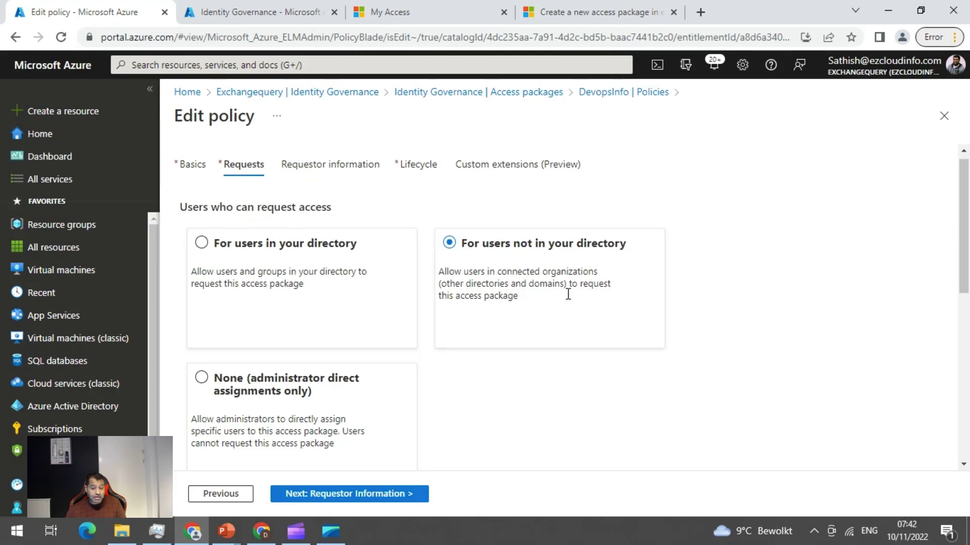
scroll(280, 343, down, 2)
scroll(261, 300, up, 2)
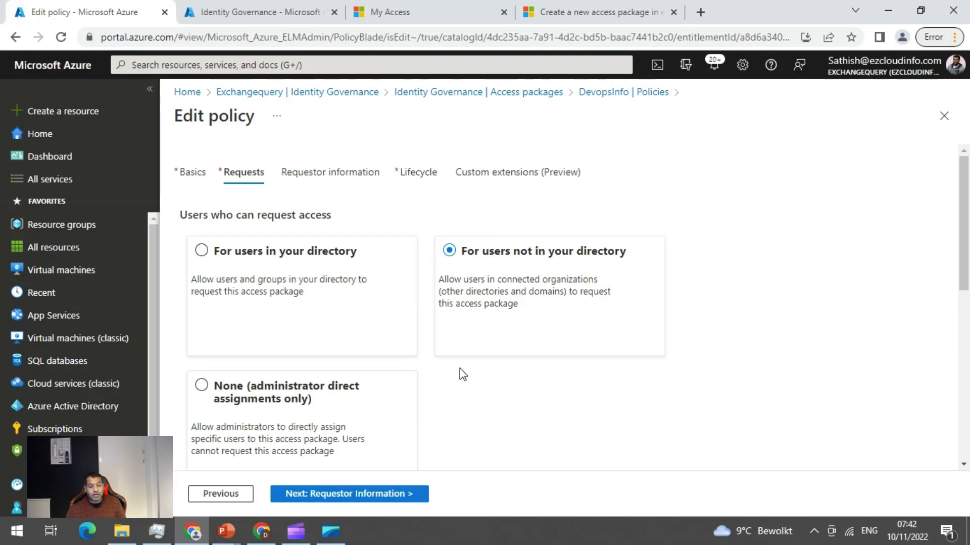
scroll(460, 372, down, 1)
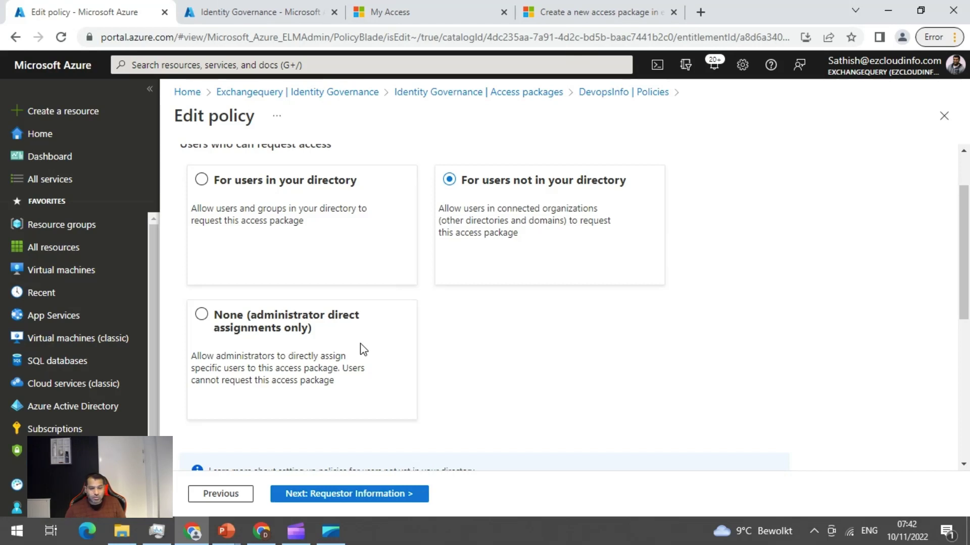
scroll(426, 366, down, 4)
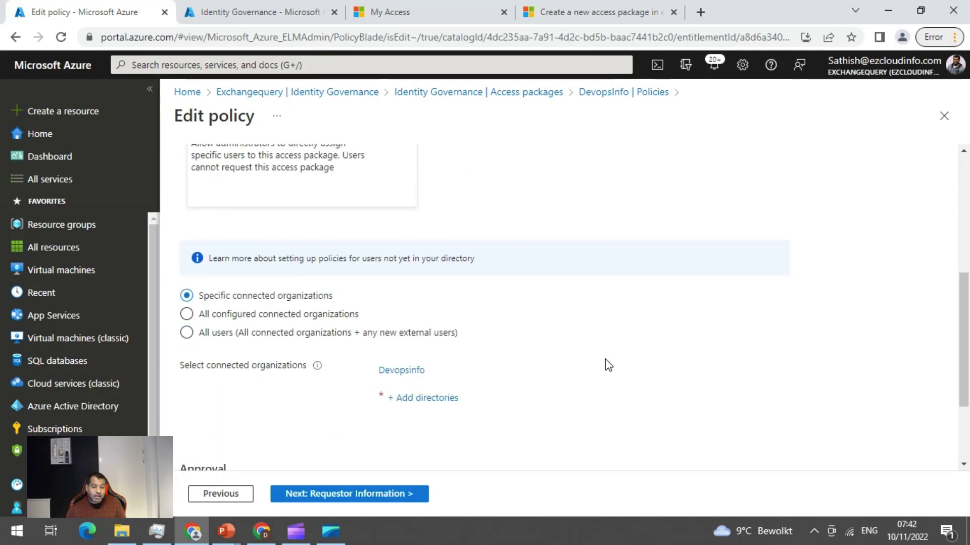
scroll(605, 359, down, 2)
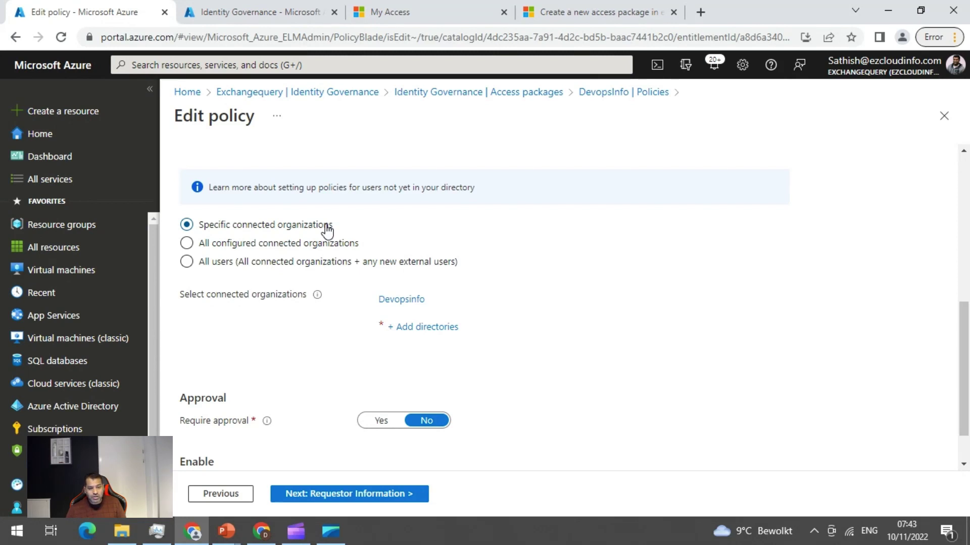
Check the connected organizations configured in Identity Governance and return to the policy being edited
click(296, 11)
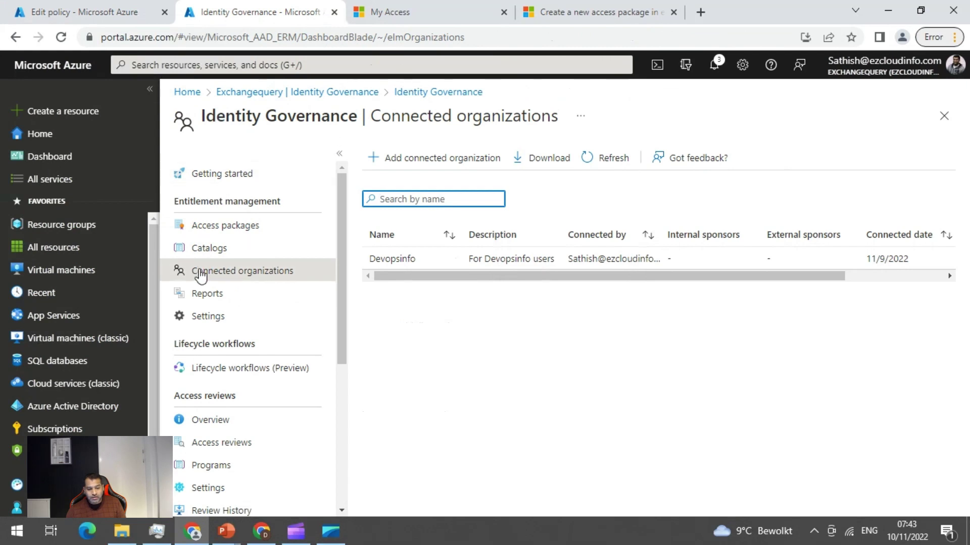
click(218, 270)
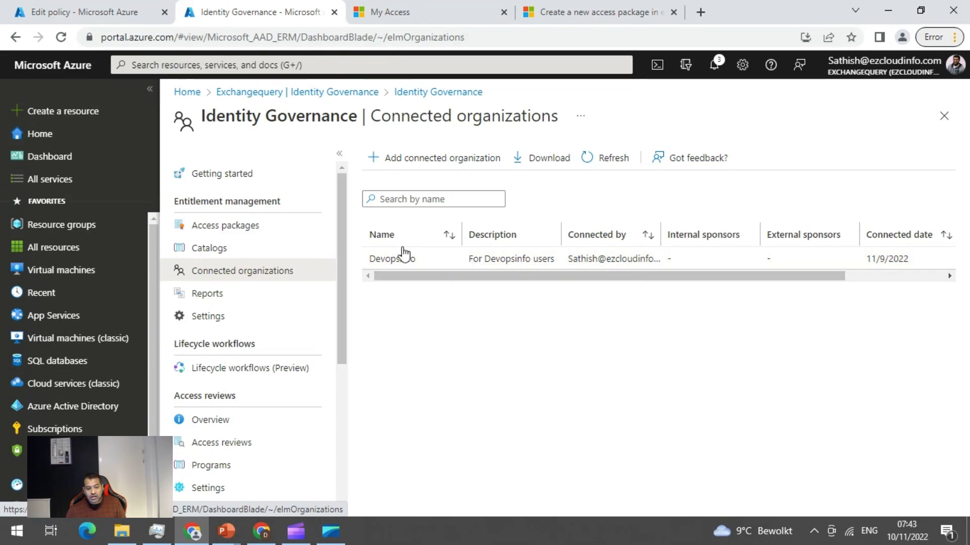
click(80, 11)
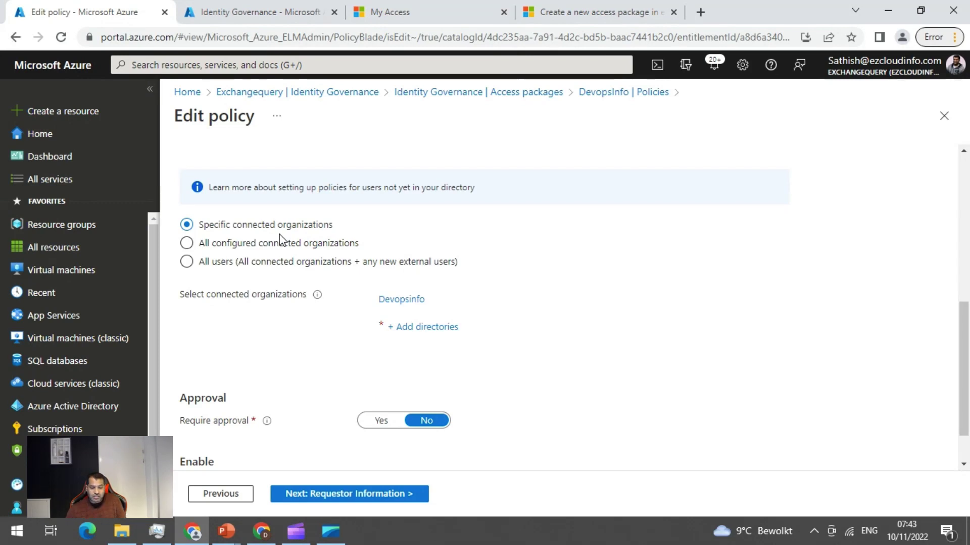
Review the connected organization scope options, the approval requirement and the new-request setting of the policy
click(321, 263)
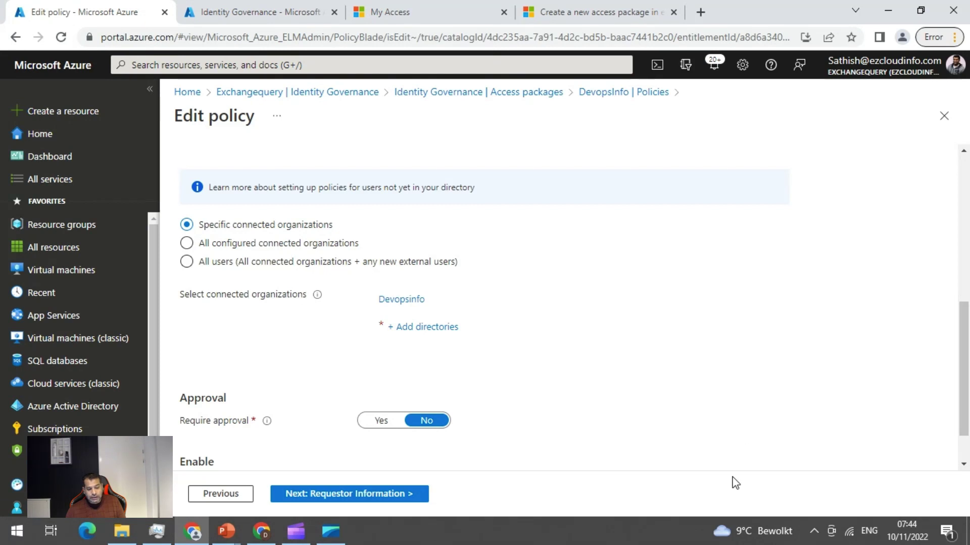
scroll(620, 371, down, 1)
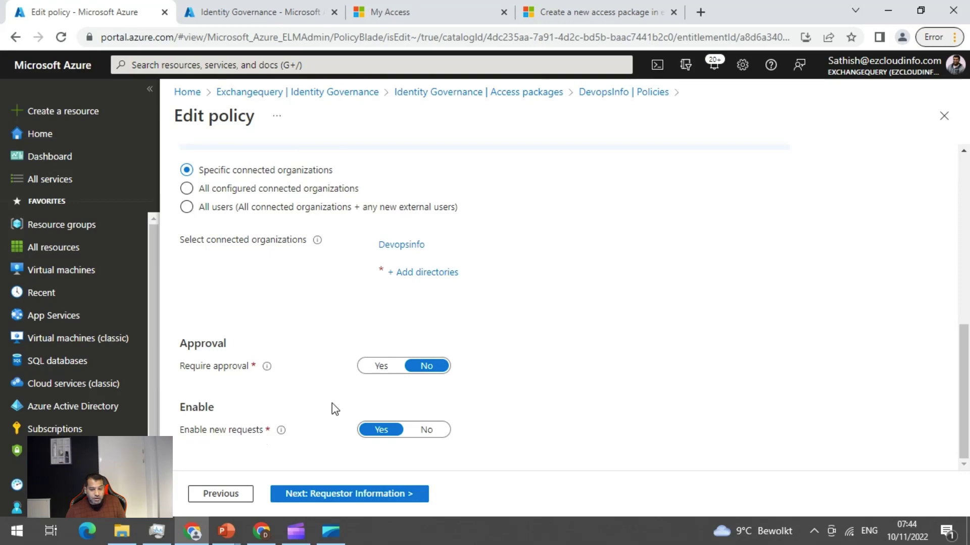
scroll(485, 412, up, 10)
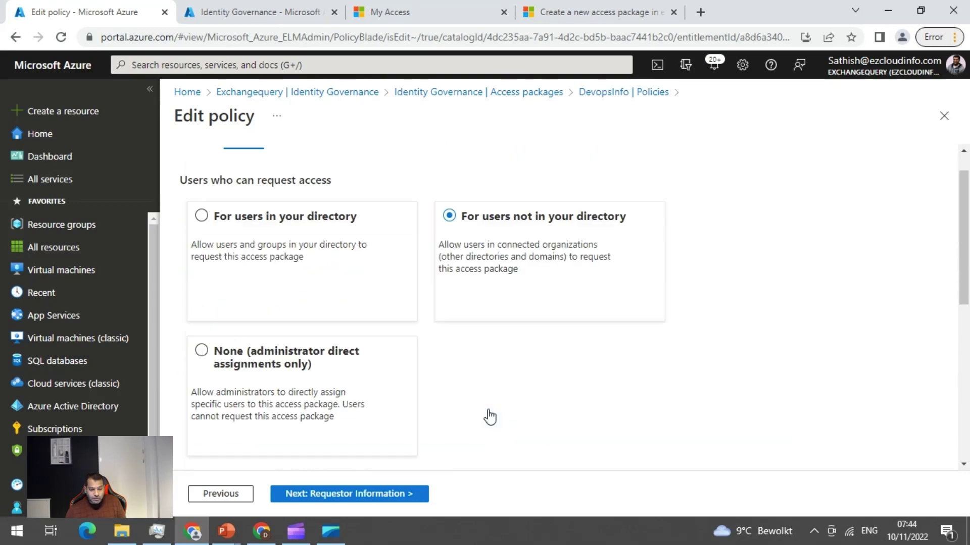
Review the requestor information questions and the answer values of the Mention Country question, leaving its details without saving
click(356, 496)
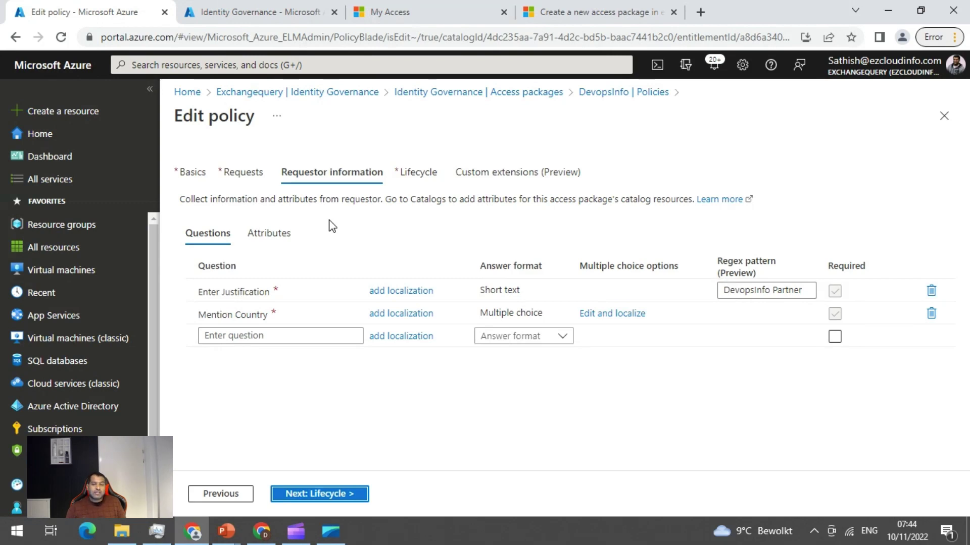
click(233, 293)
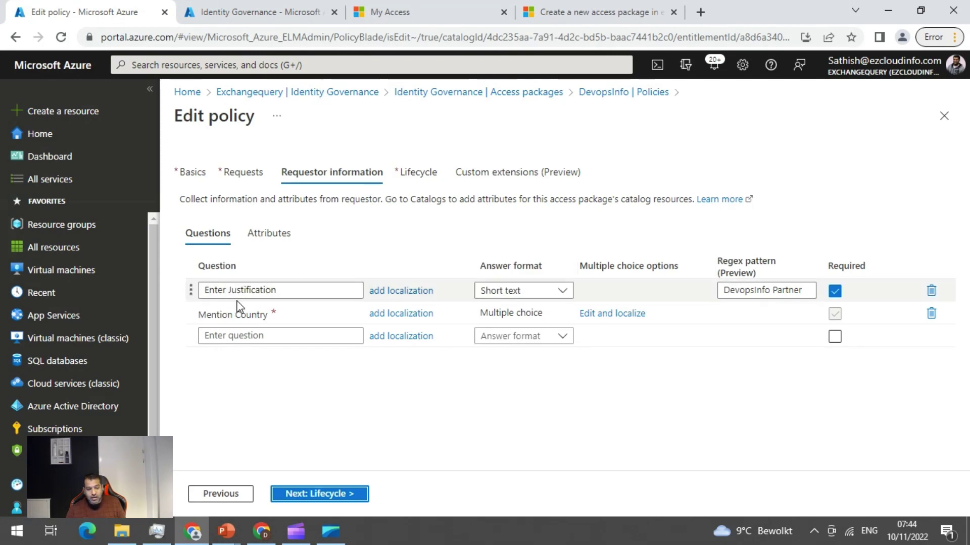
click(315, 314)
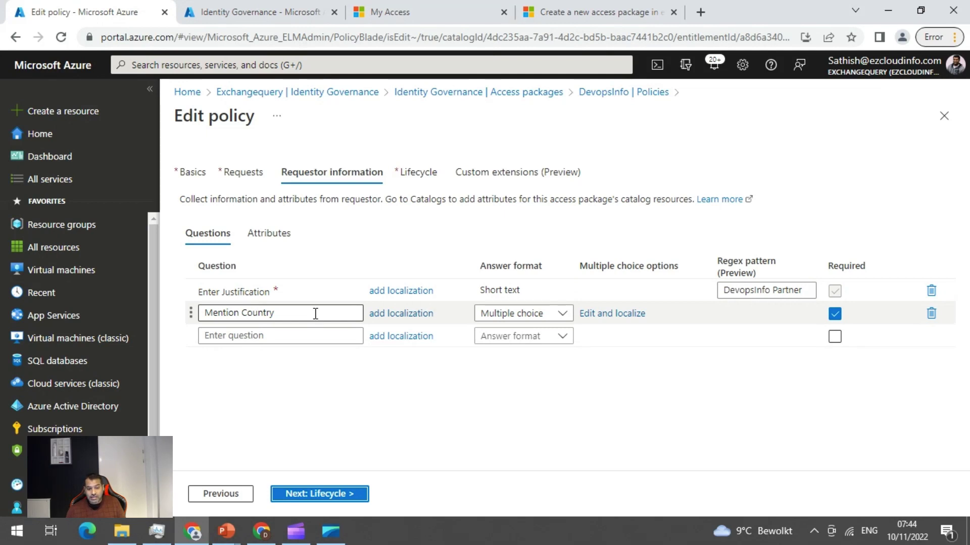
click(743, 291)
click(615, 318)
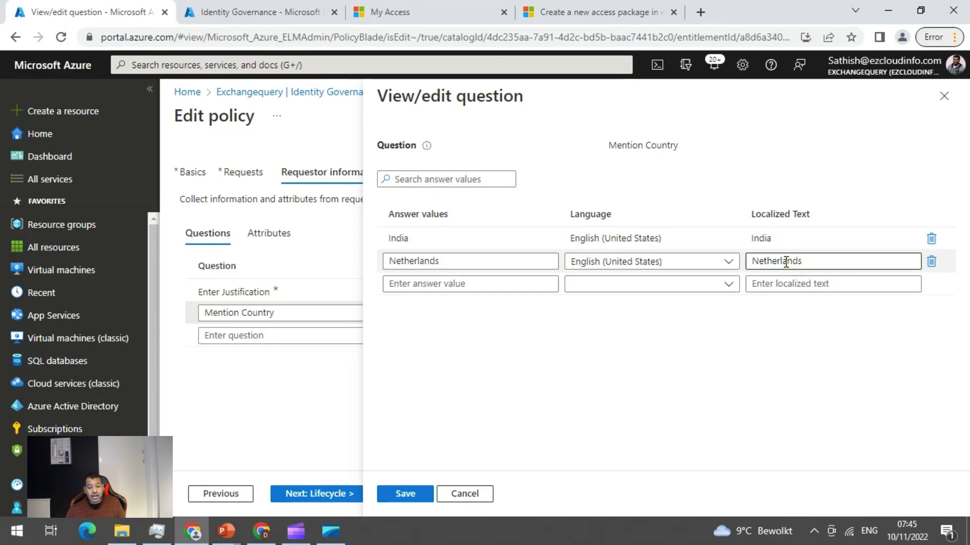
click(941, 97)
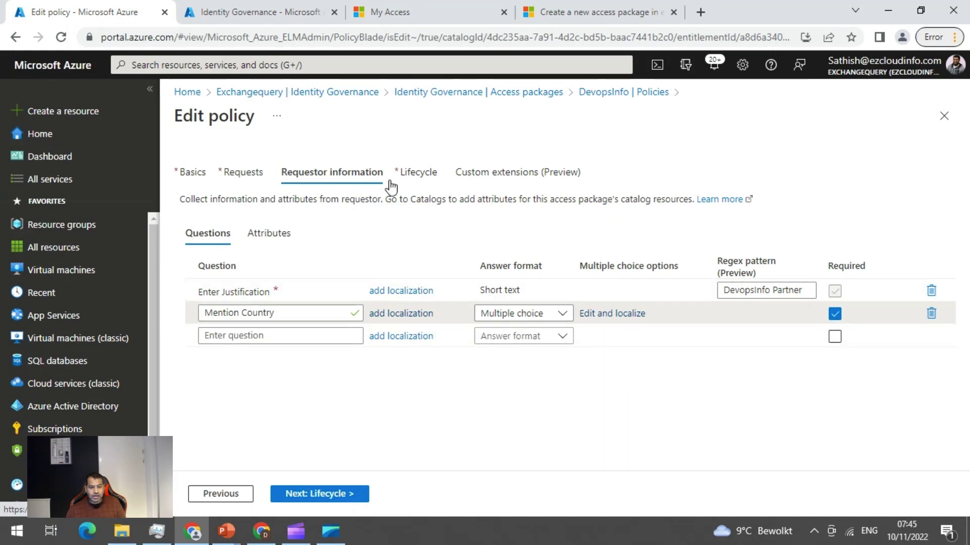
Review the policy's lifecycle expiration settings with the advanced options, try allowing users to extend access, and set it back to No
click(341, 496)
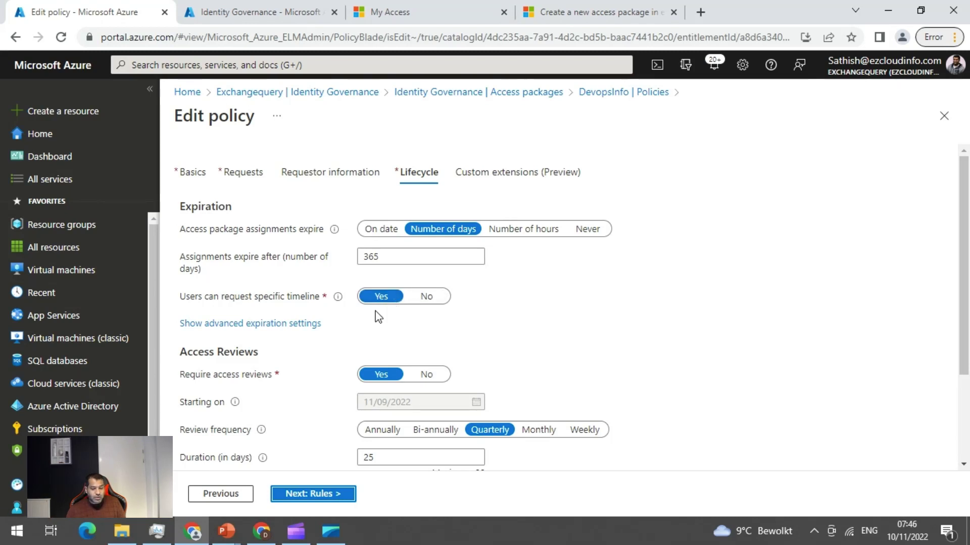
click(293, 324)
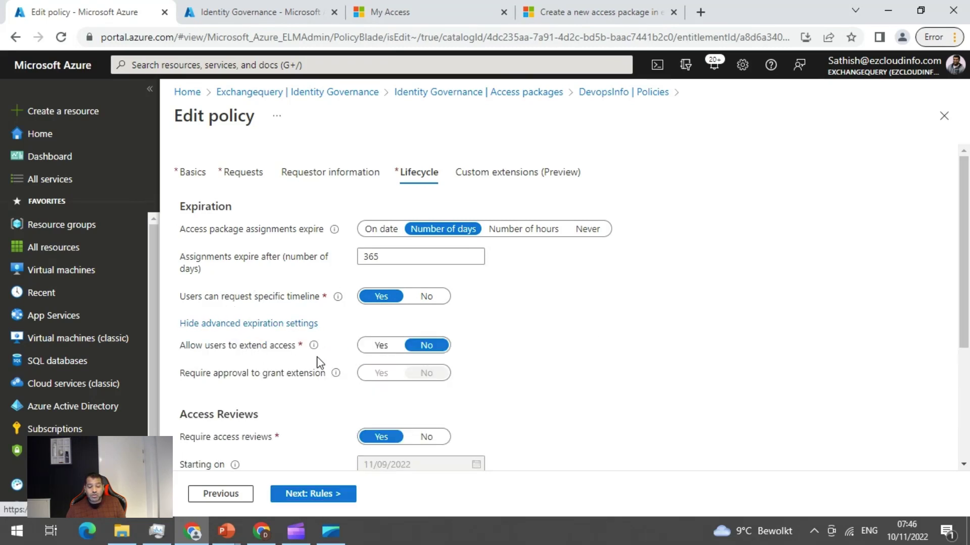
click(381, 346)
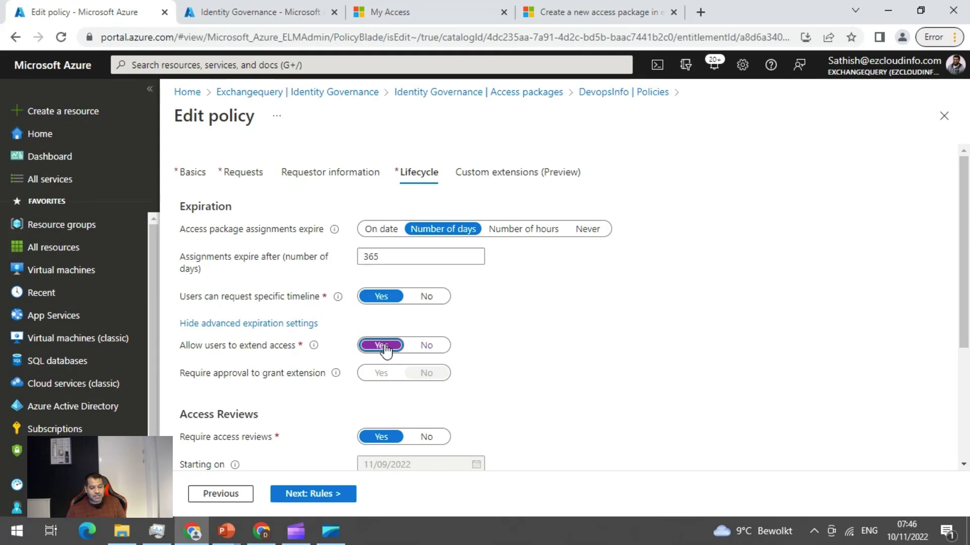
click(426, 346)
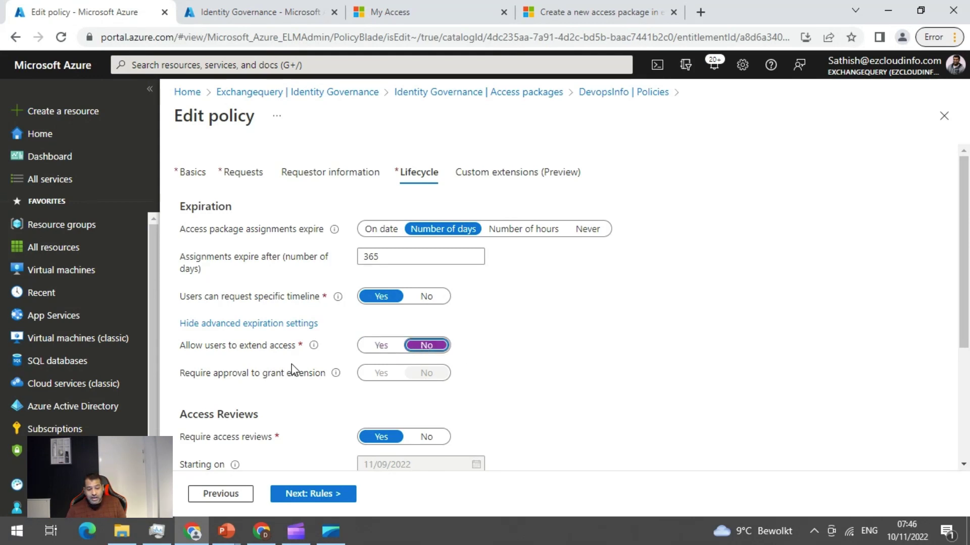
Set the reviewers for the policy's access reviews to Specific reviewer(s)
scroll(507, 374, down, 4)
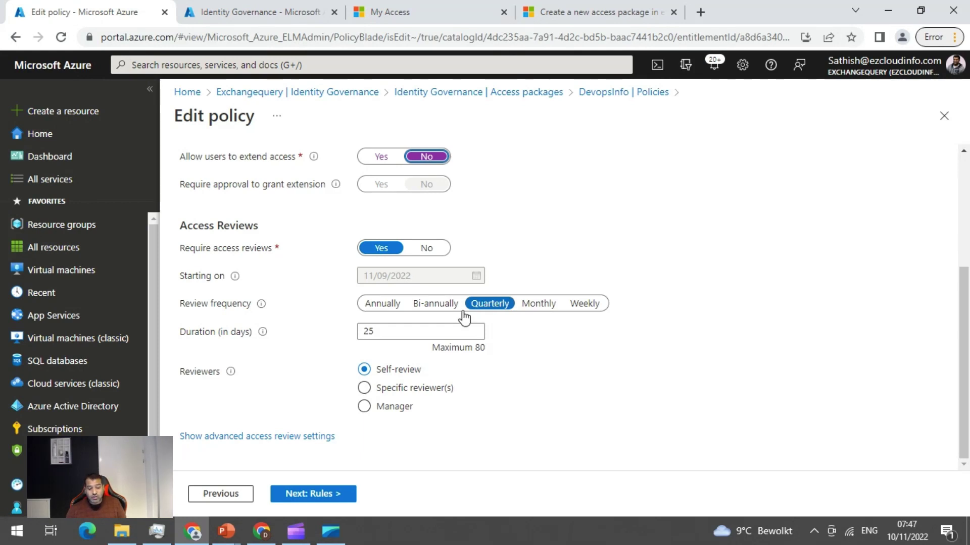
click(363, 389)
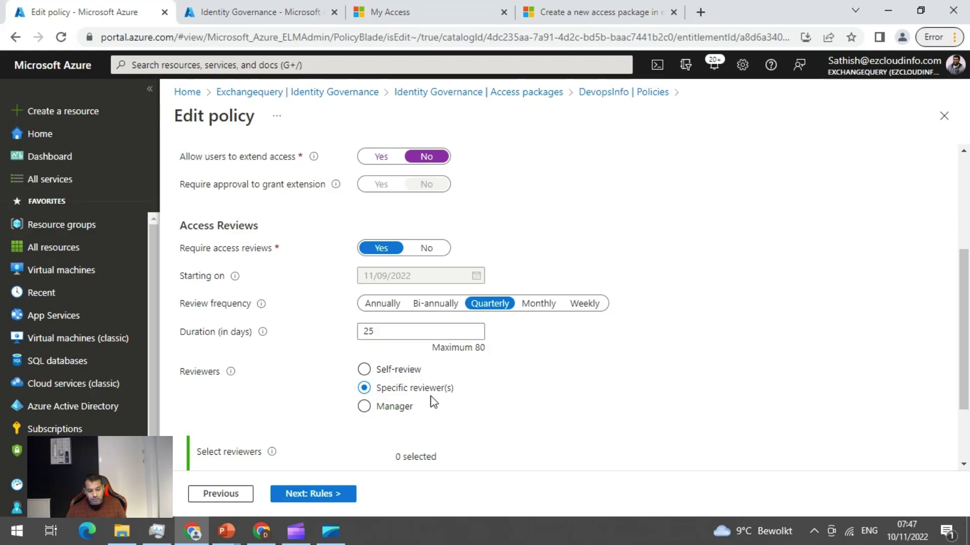
scroll(450, 368, up, 1)
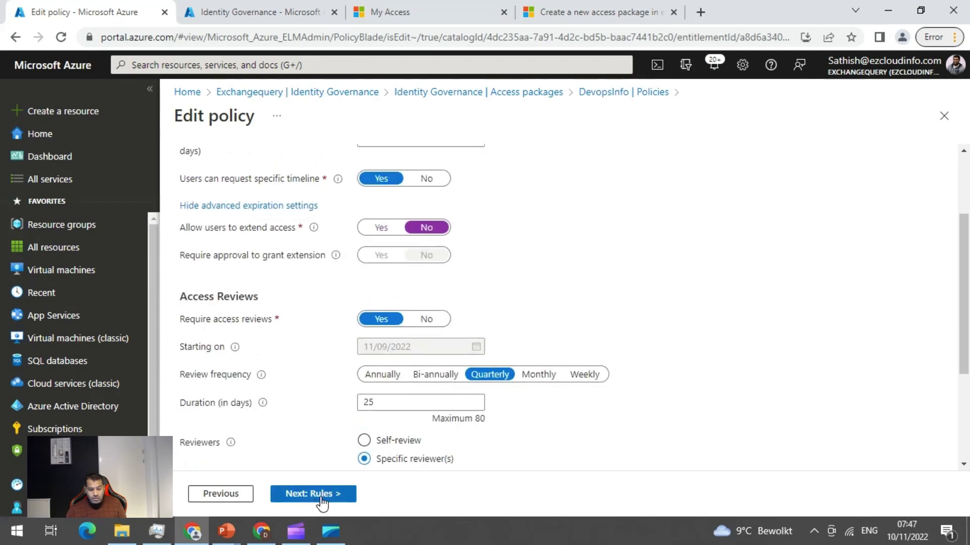
Set the custom extension rule's stage to Request is created and check which custom extensions can be selected for it
click(324, 495)
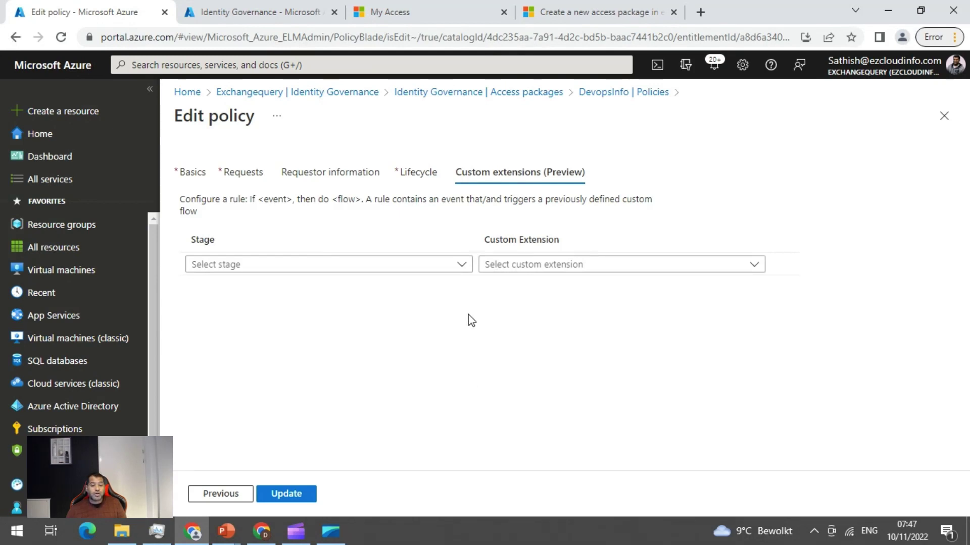
click(431, 272)
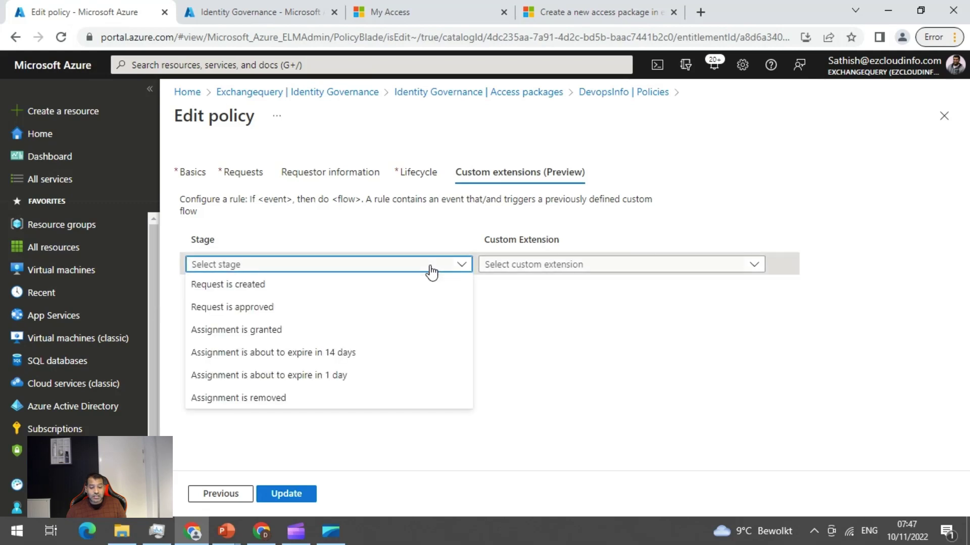
click(316, 285)
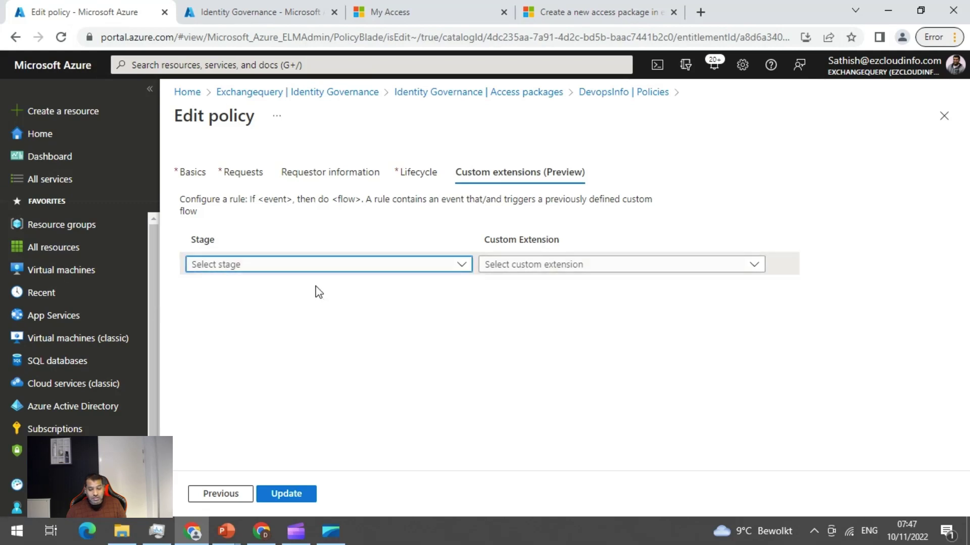
click(601, 273)
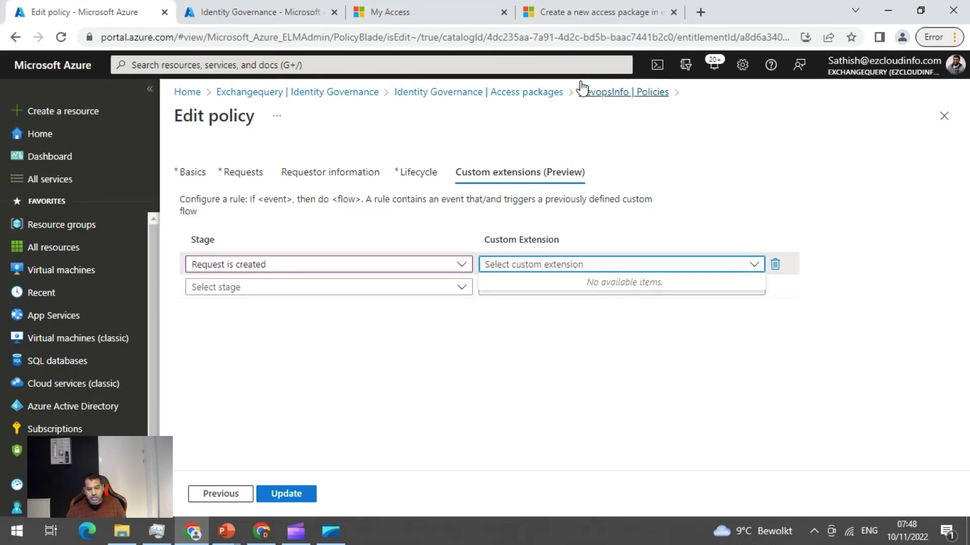
Leave the Initial Policy editor, discarding the unsaved edits, and return to the Identity Governance access packages list
click(472, 100)
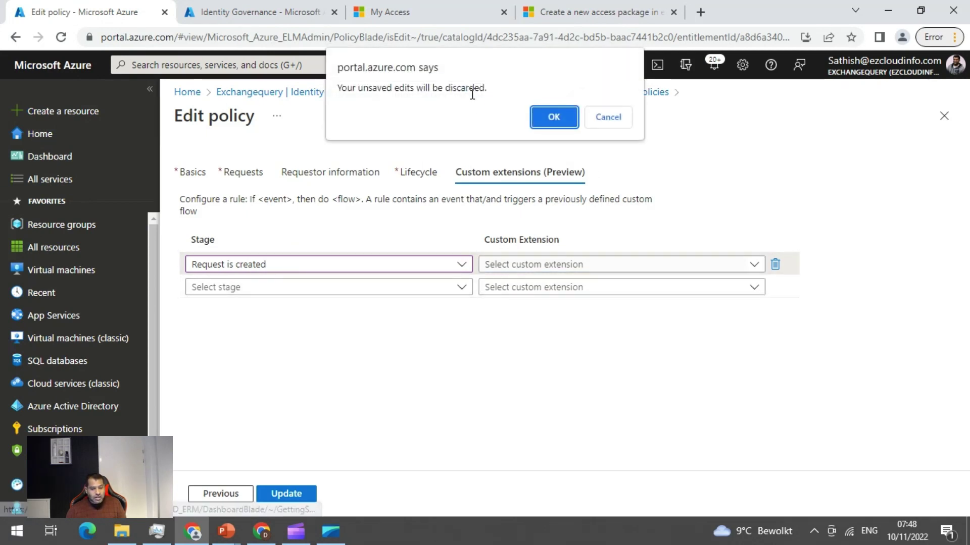
click(548, 121)
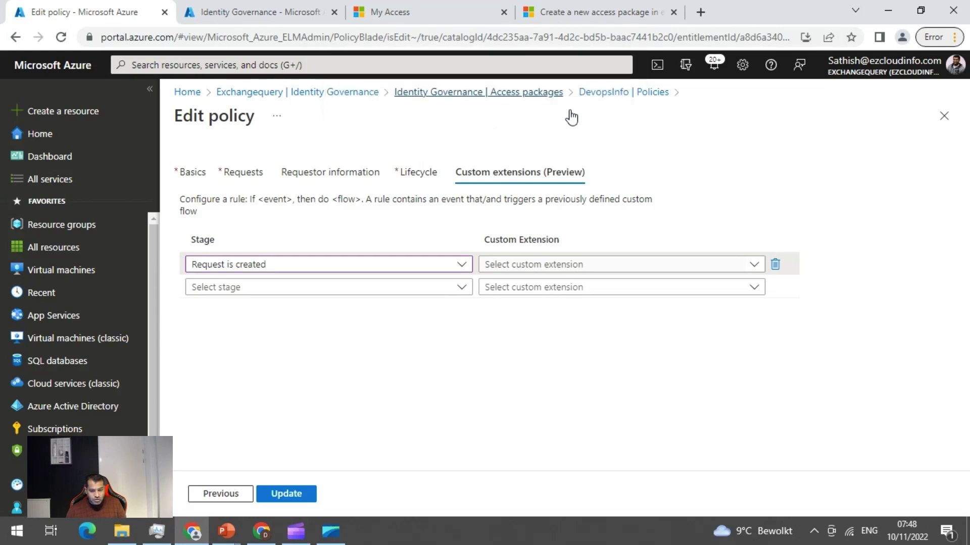
click(472, 93)
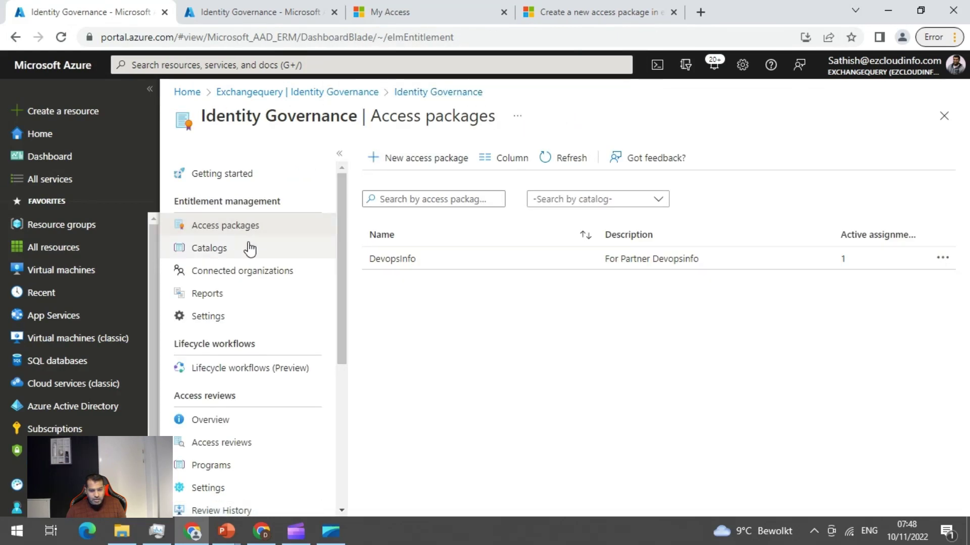
Examine the auto assignment rule syntax of the DevopsInfo access package's DevopsInfoAutoPickup policy, and leave it without changes
click(387, 261)
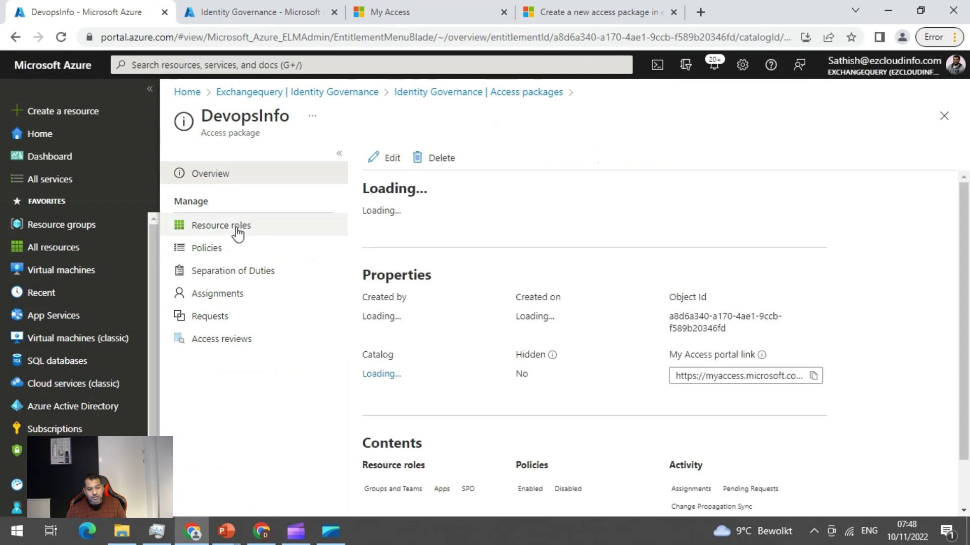
click(206, 249)
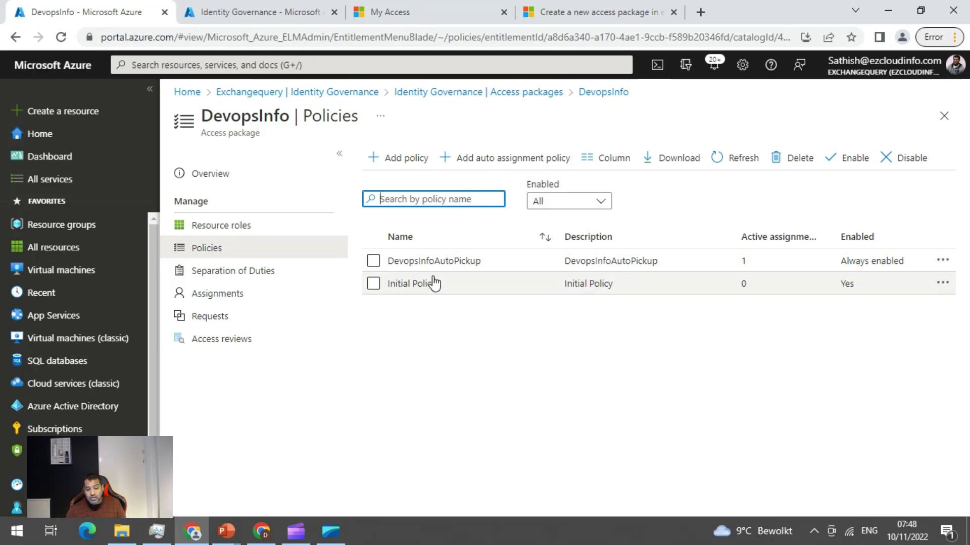
click(448, 260)
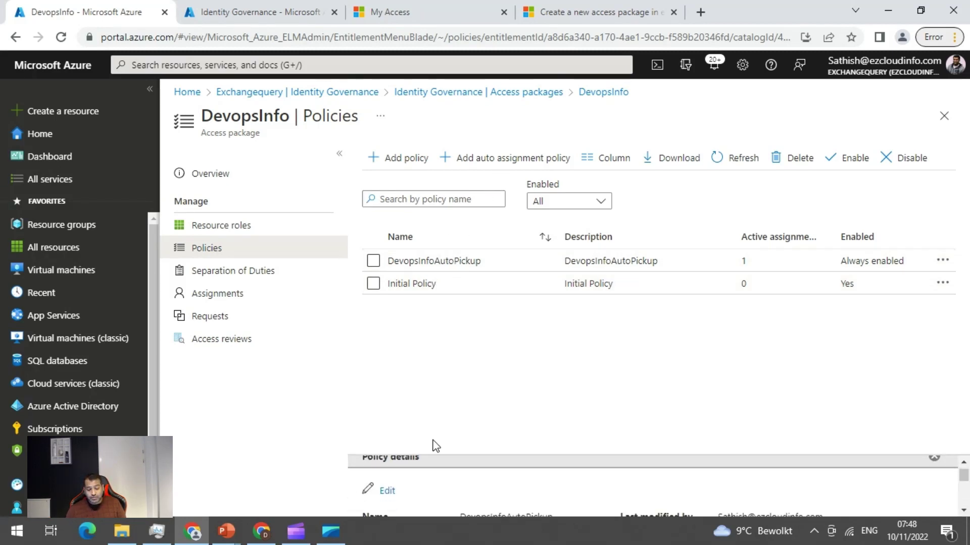
click(387, 491)
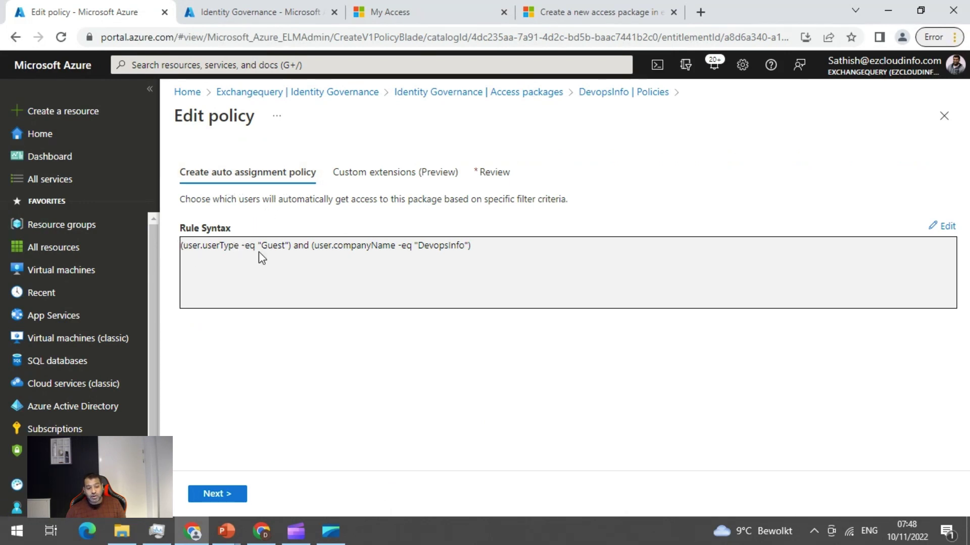
drag(287, 247, 267, 248)
double_click(457, 246)
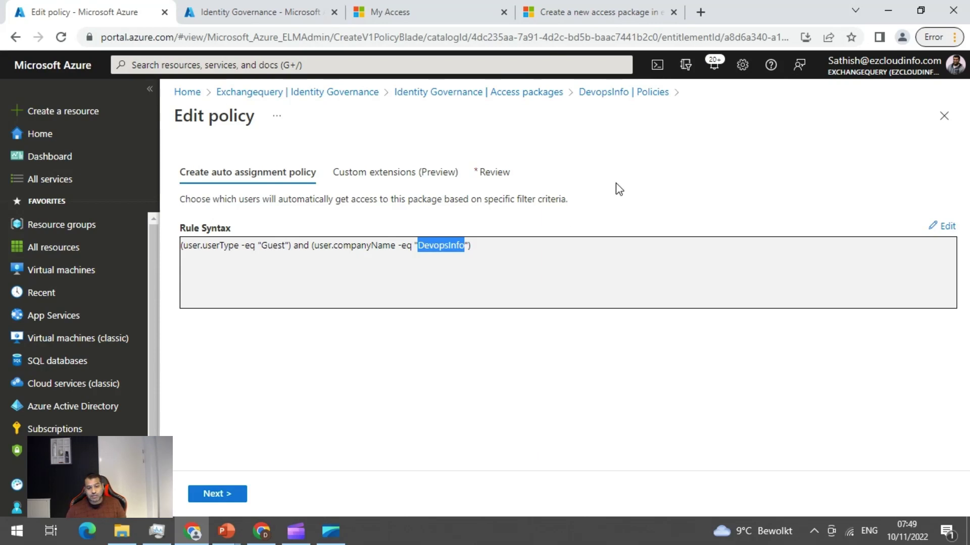
click(518, 94)
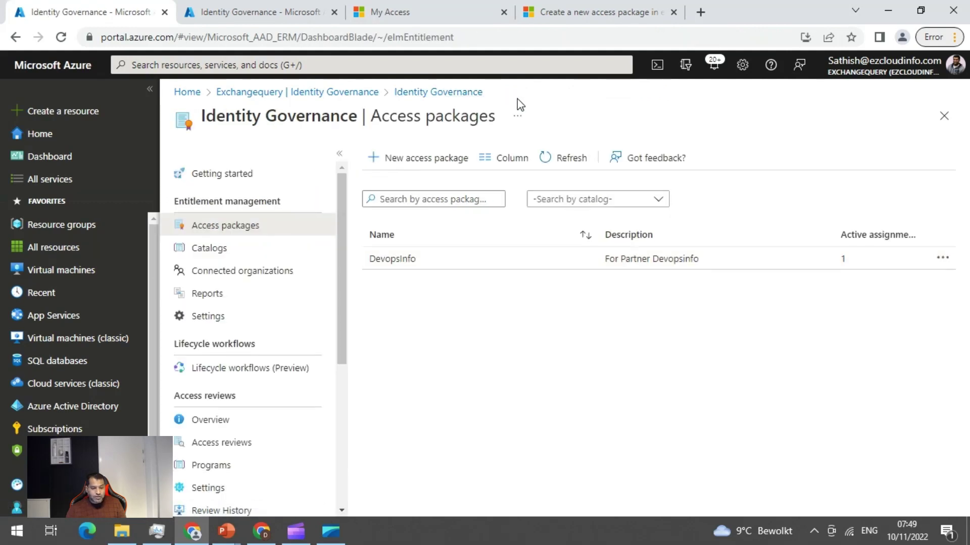
Review the DevopsInfo catalog's overview, resources, access packages, and roles and administrators
click(222, 258)
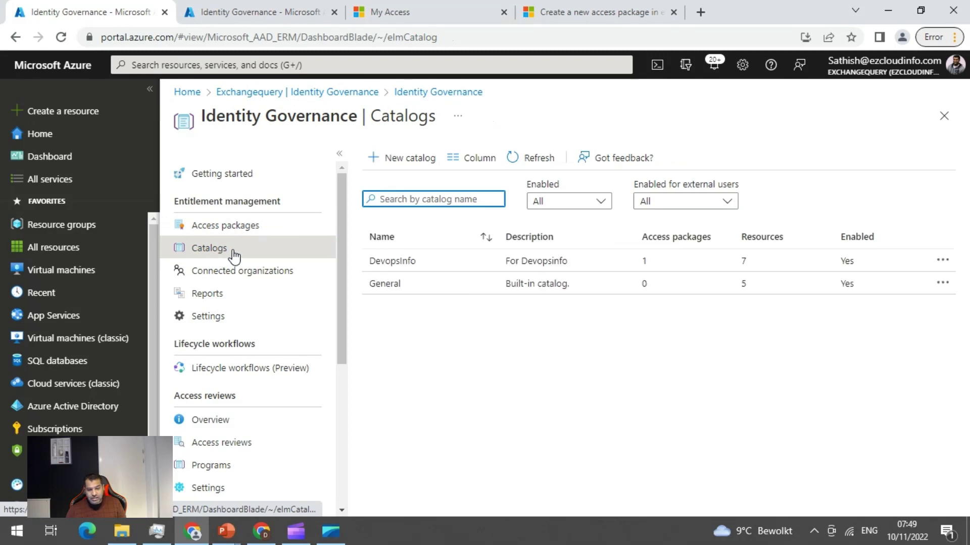
click(415, 266)
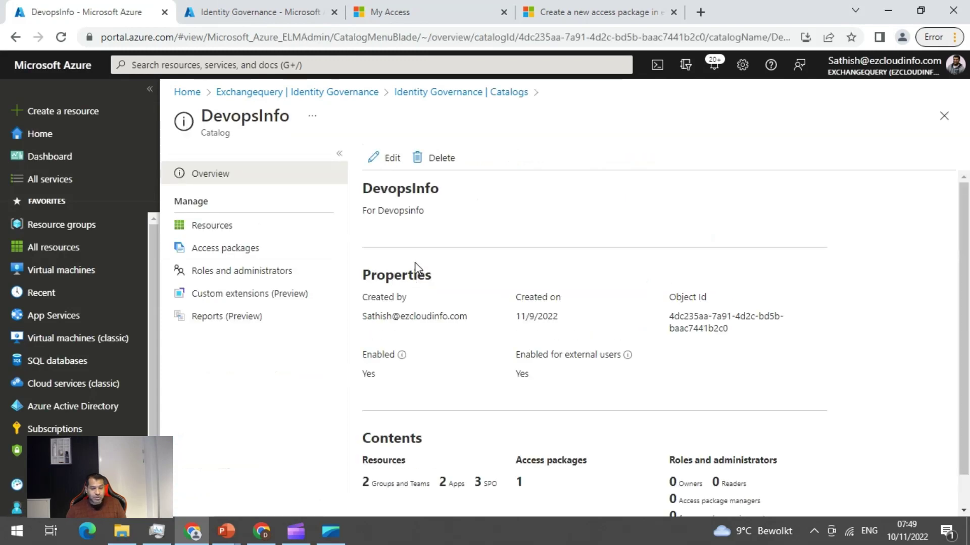
click(206, 230)
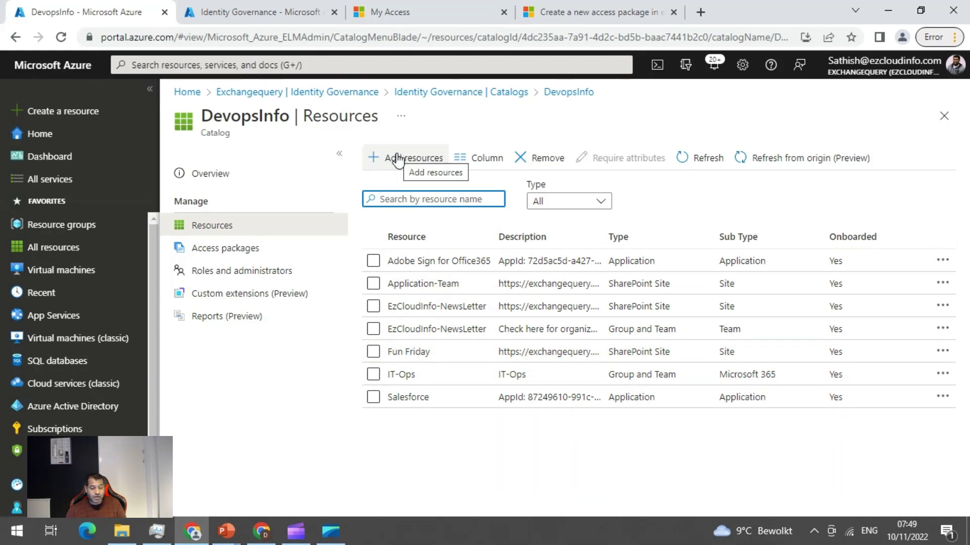
click(200, 250)
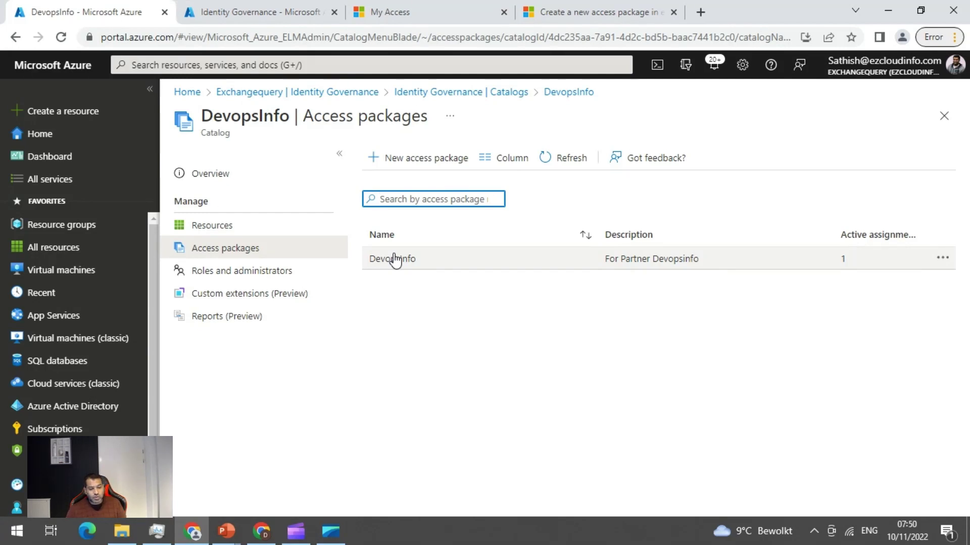
click(214, 280)
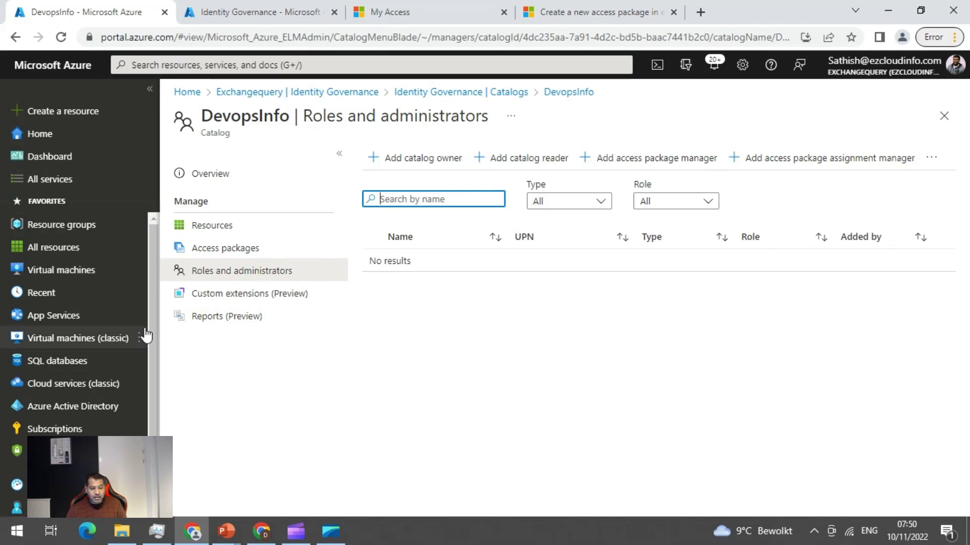
Run the DevopsInfo catalog's report of access packages for a user on the guest account from the devopsinfo.org domain
click(205, 317)
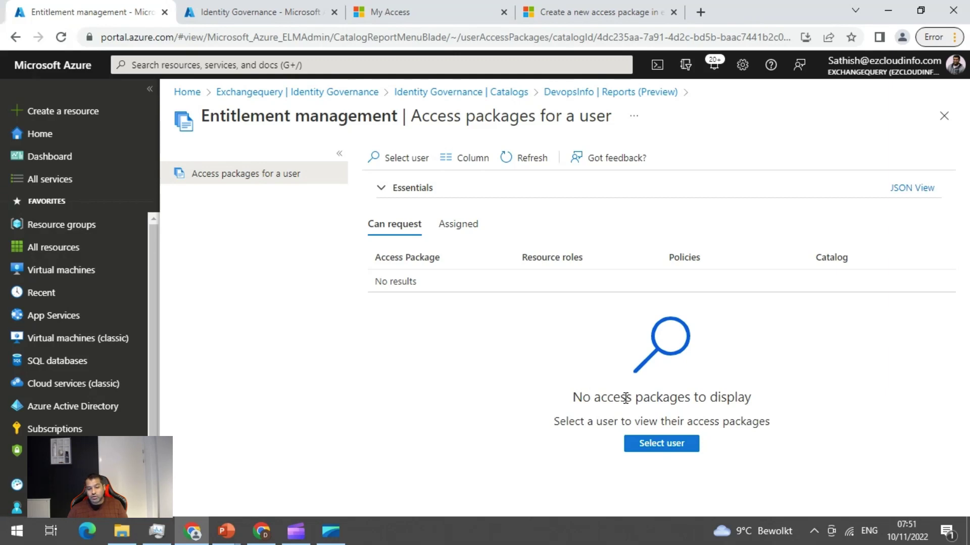
click(387, 158)
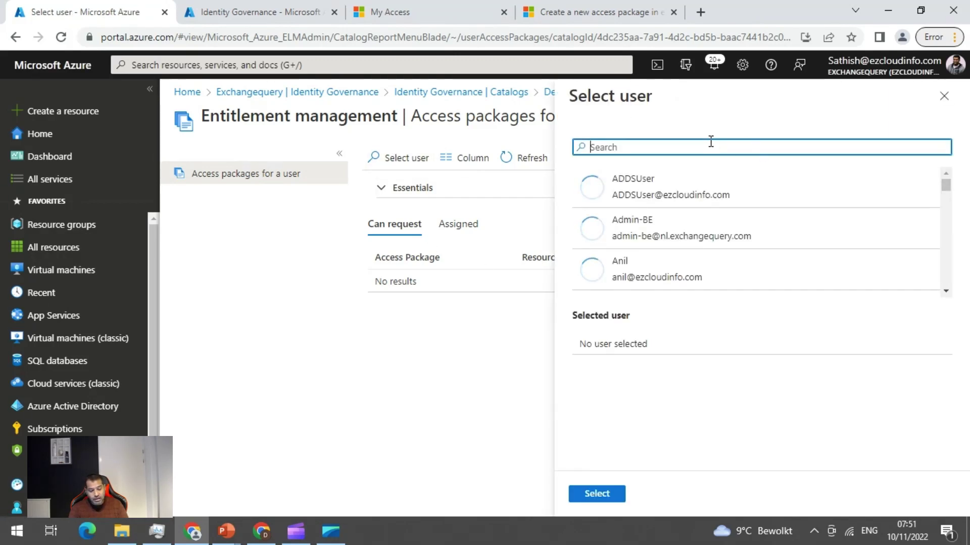
text(sathish)
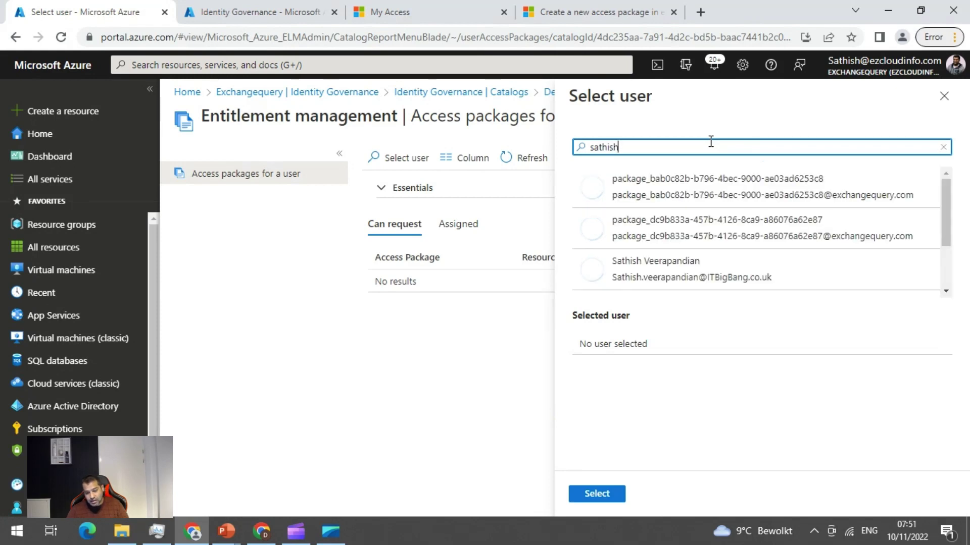
scroll(834, 234, down, 2)
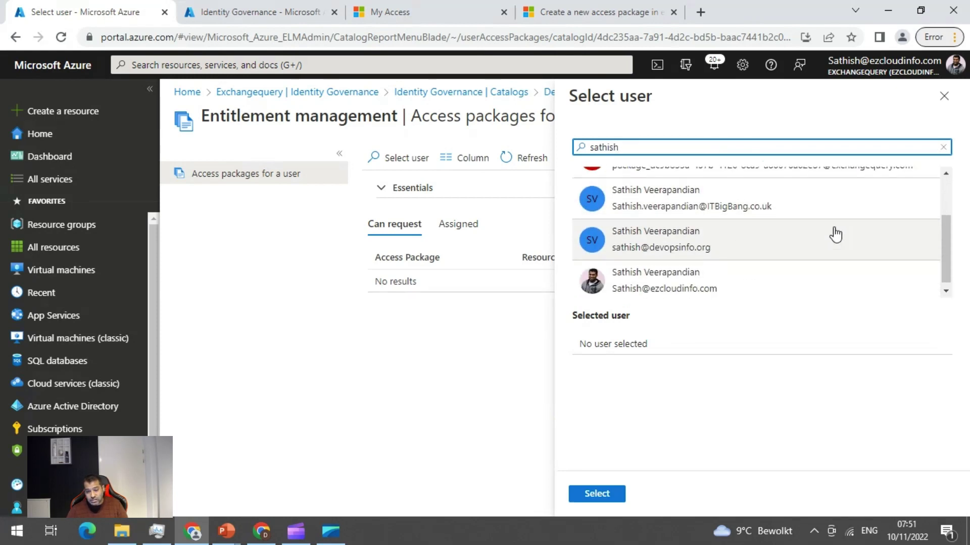
click(703, 242)
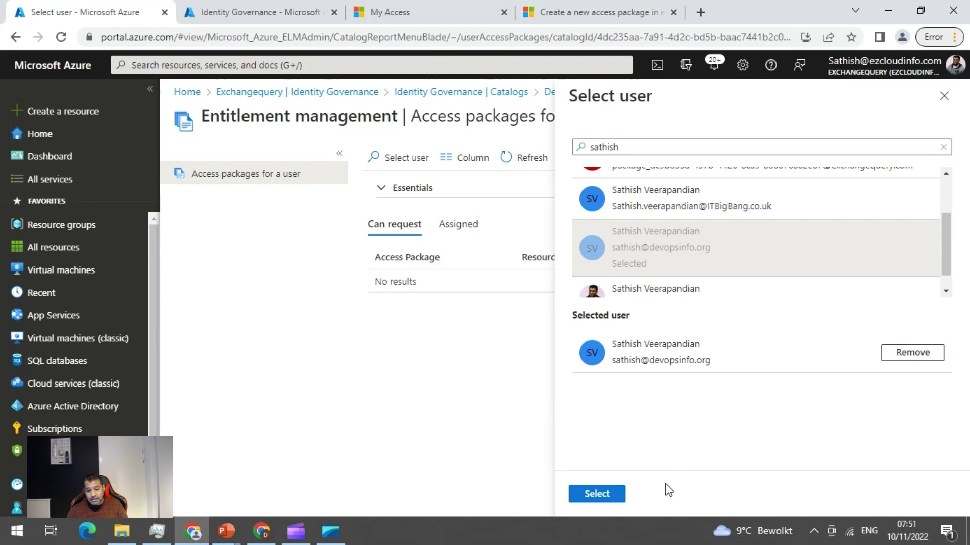
click(611, 493)
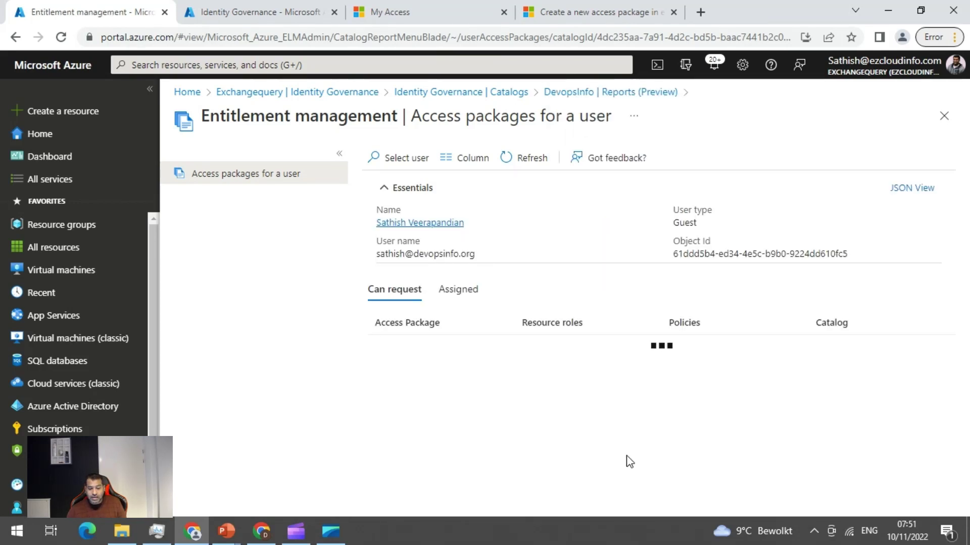
Check the guest user's assigned access package and the resource roles it grants, and return to the catalogs list
click(477, 303)
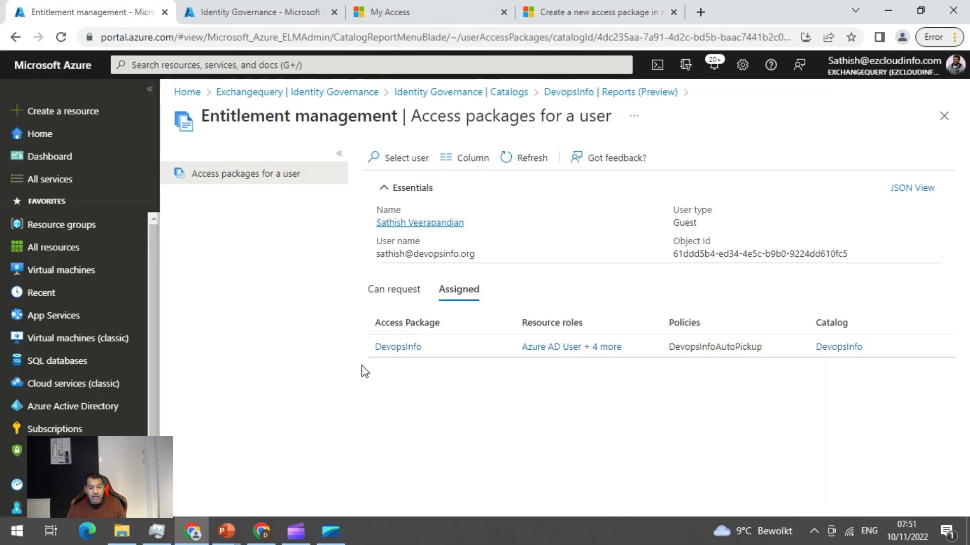
click(600, 356)
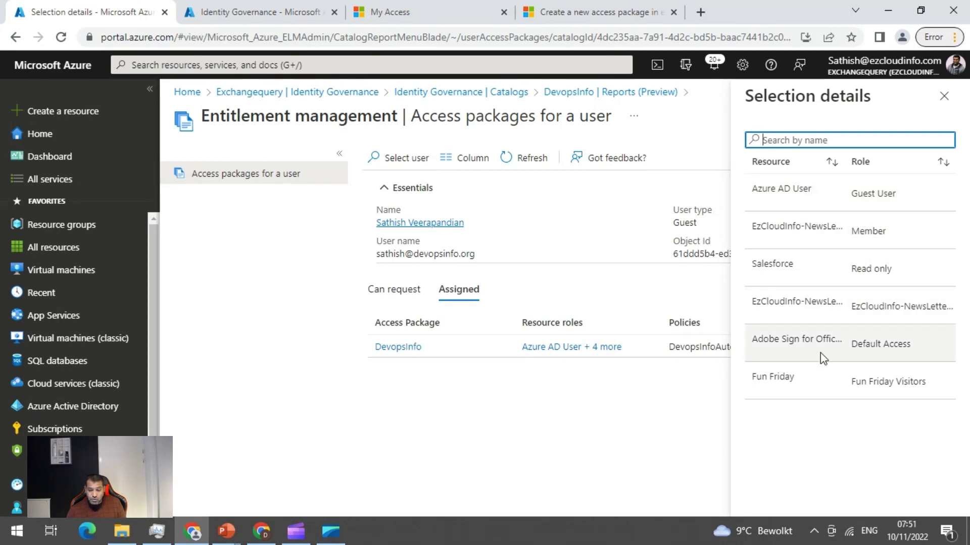
drag(844, 161, 869, 160)
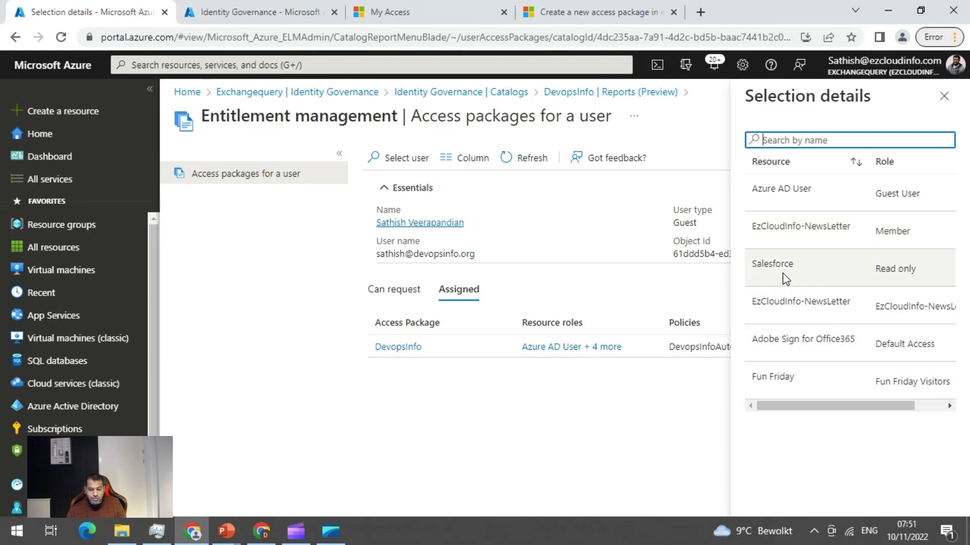
click(943, 101)
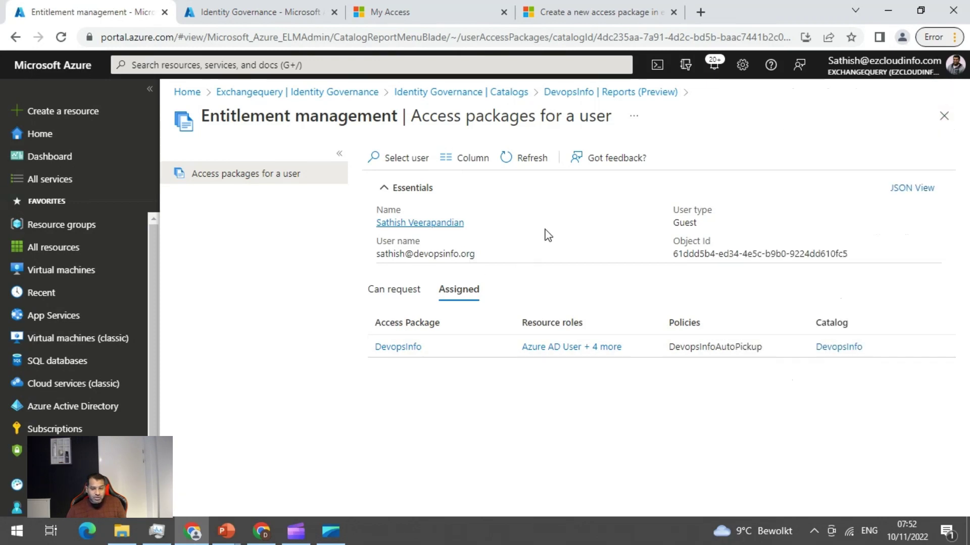
click(588, 95)
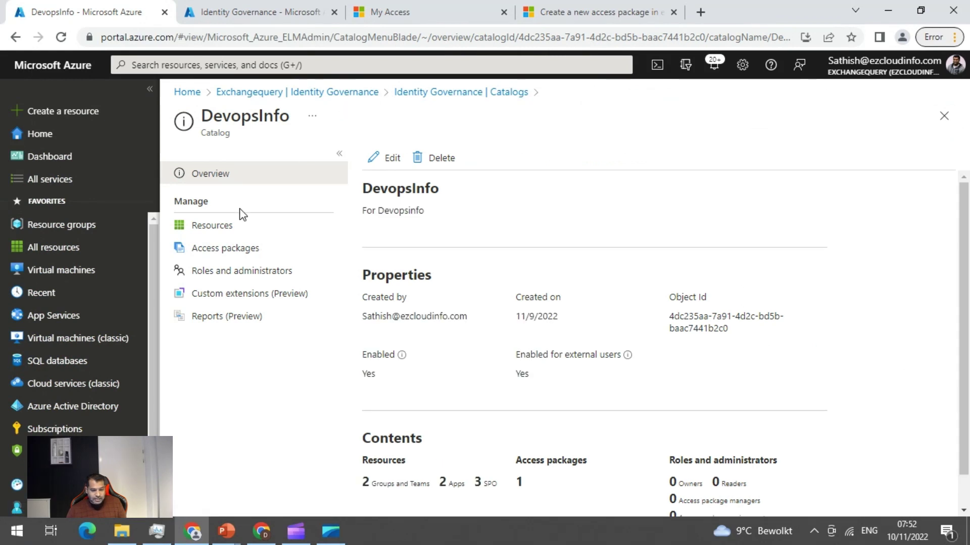
click(410, 93)
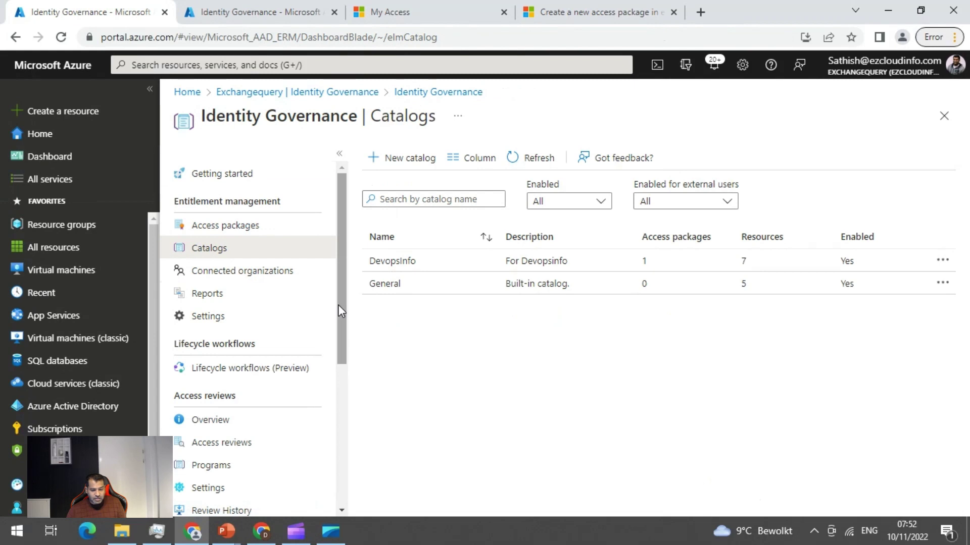
Review the entitlement management settings for the lifecycle of external users and the delegation to catalog creators
click(223, 318)
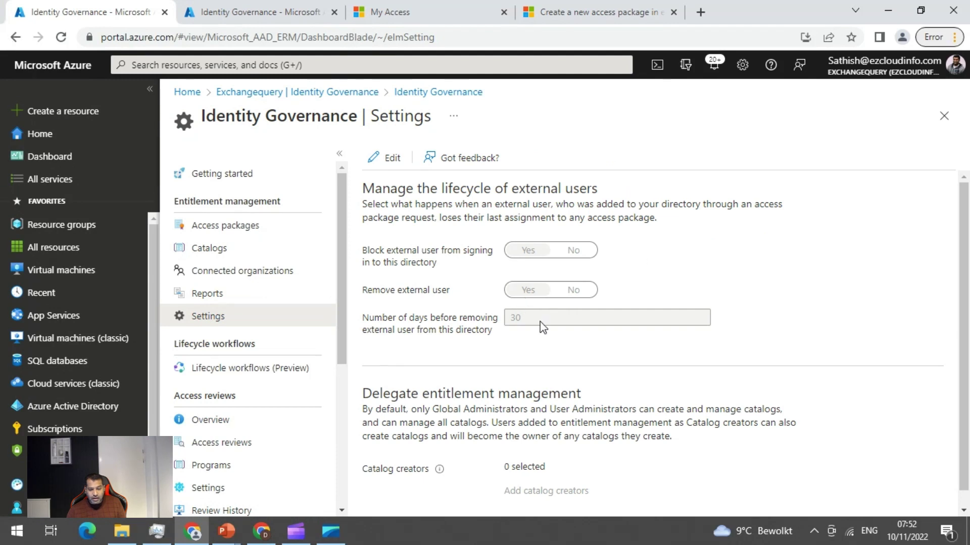
scroll(543, 327, down, 1)
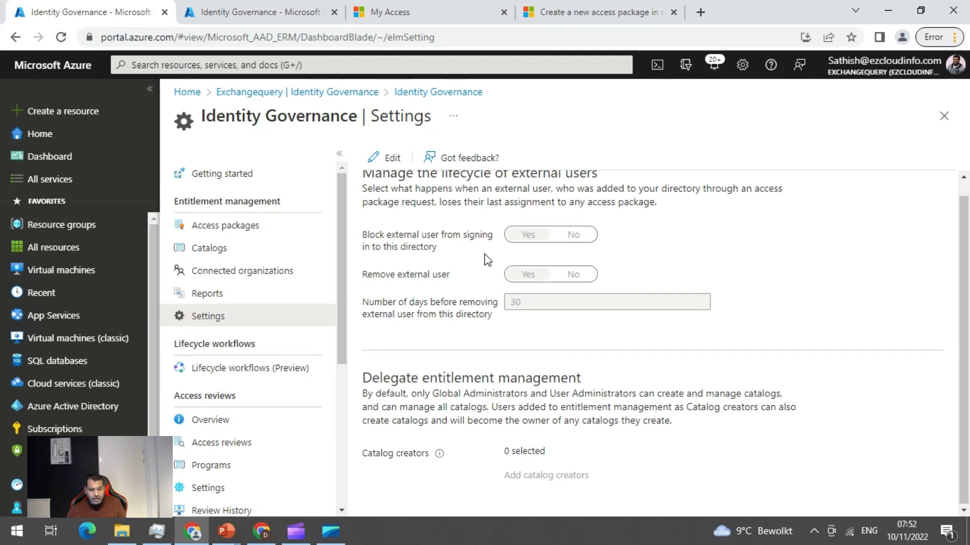
scroll(487, 261, up, 1)
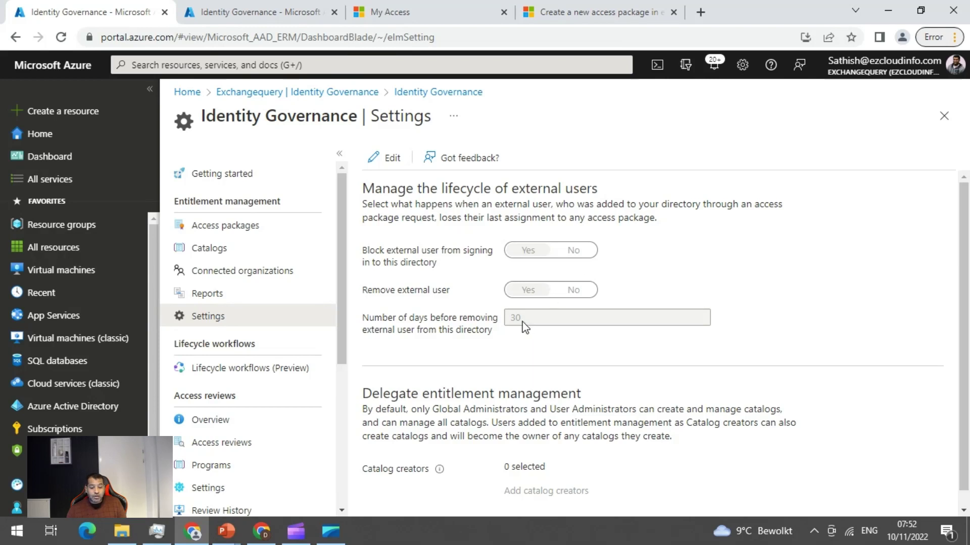
scroll(523, 325, down, 1)
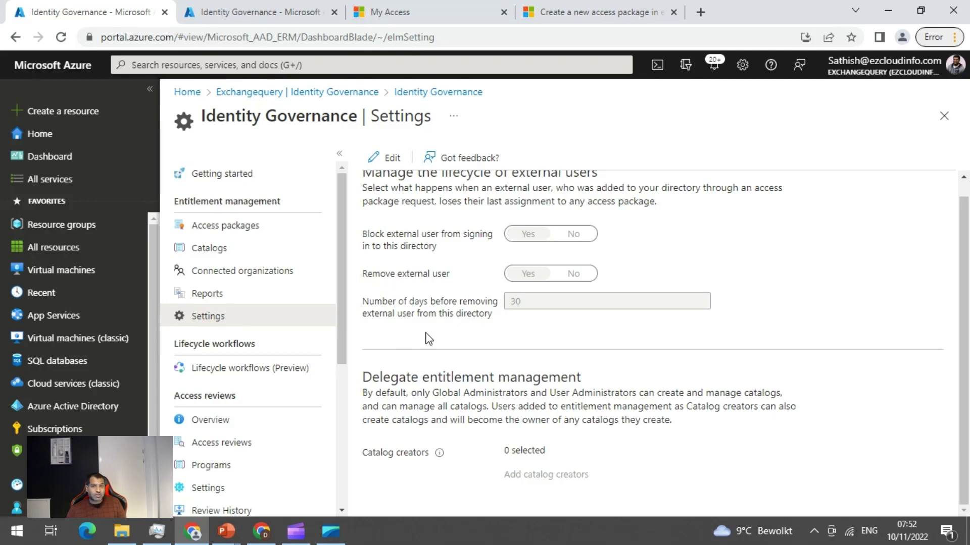
scroll(459, 301, up, 1)
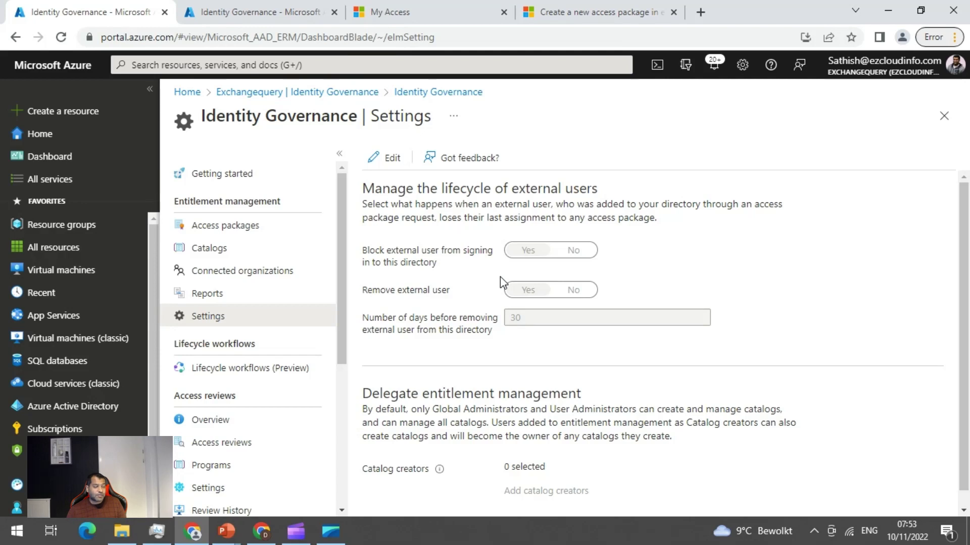
scroll(546, 412, down, 1)
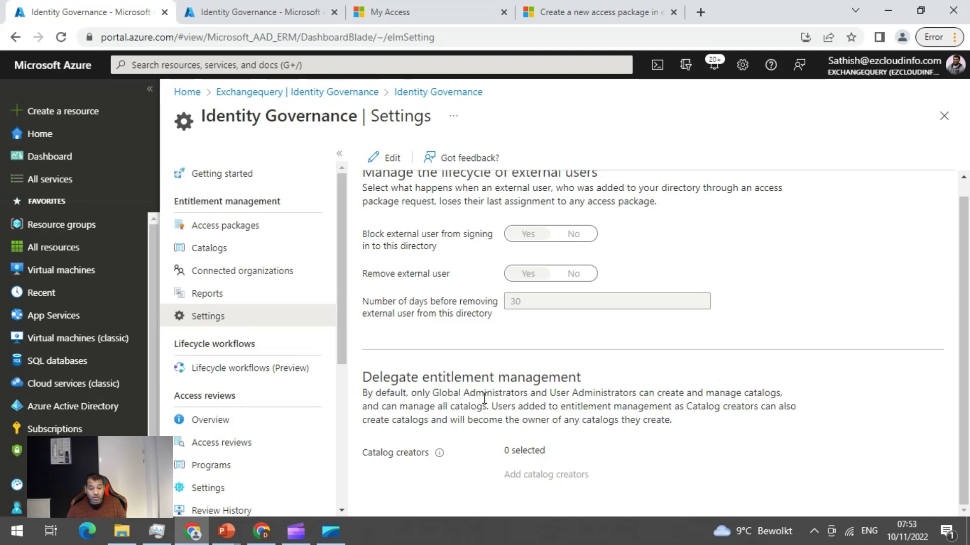
mouse_move(390, 449)
View the entitlement management reports on access packages and resource assignments for a user, and return to Identity Governance
click(202, 299)
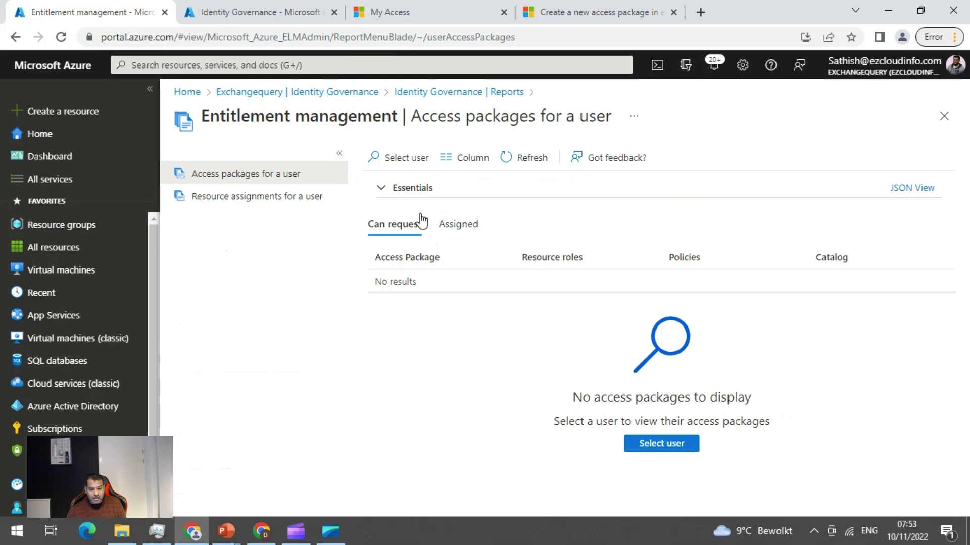
click(263, 202)
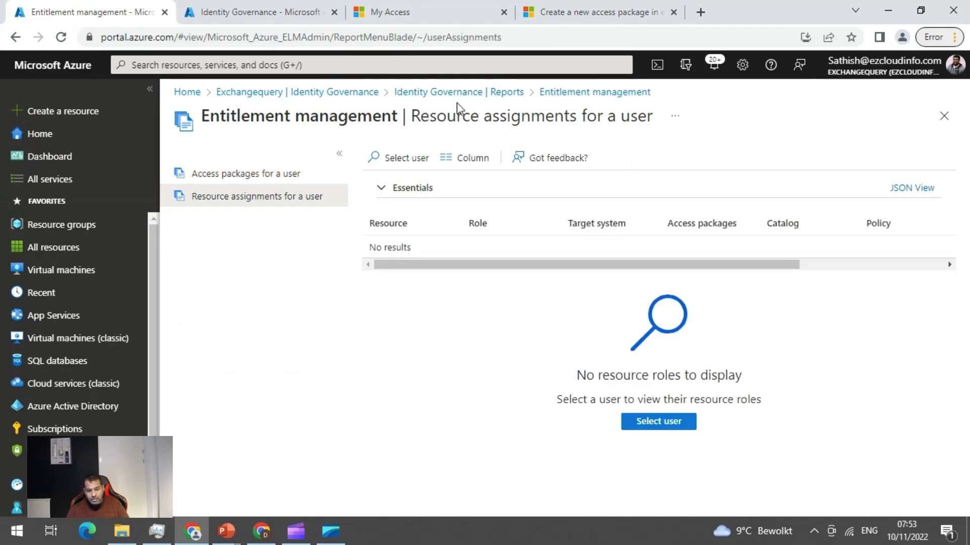
click(480, 94)
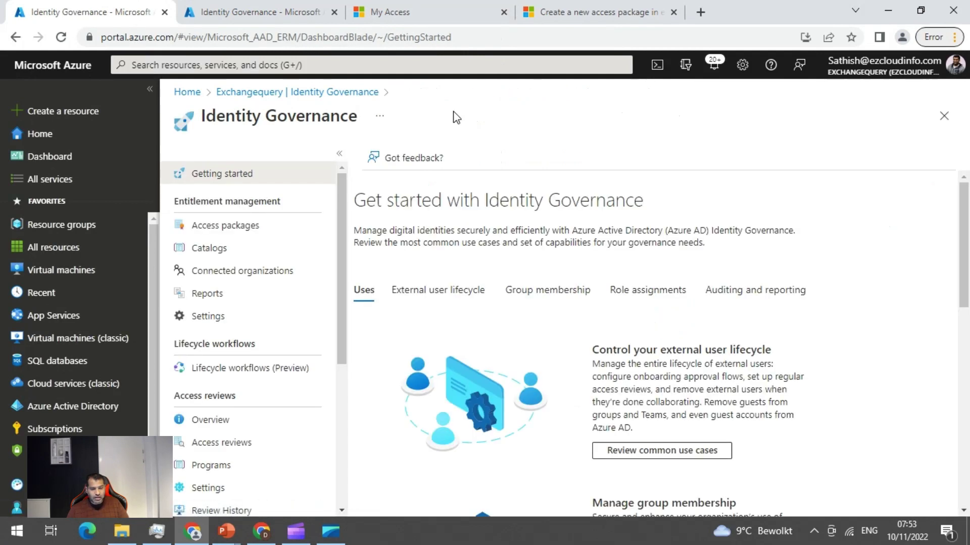
Check the access packages list, switch to the guest user's Outlook, and read the email about received access to DevopsInfo
click(228, 233)
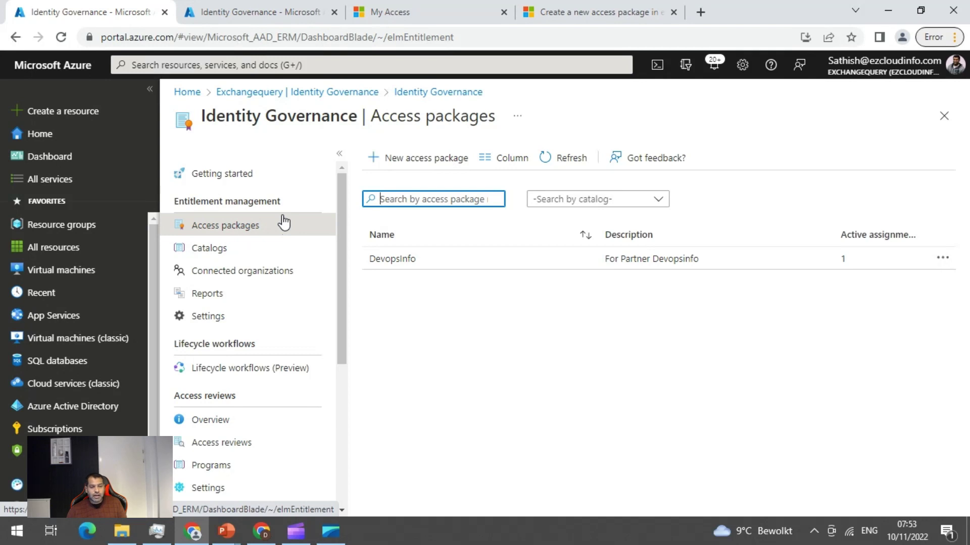
click(260, 533)
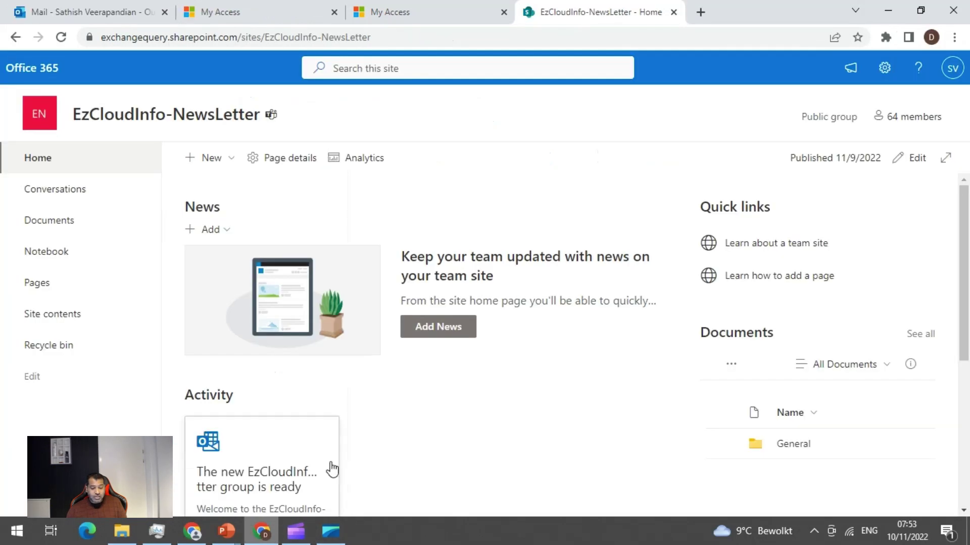
click(48, 10)
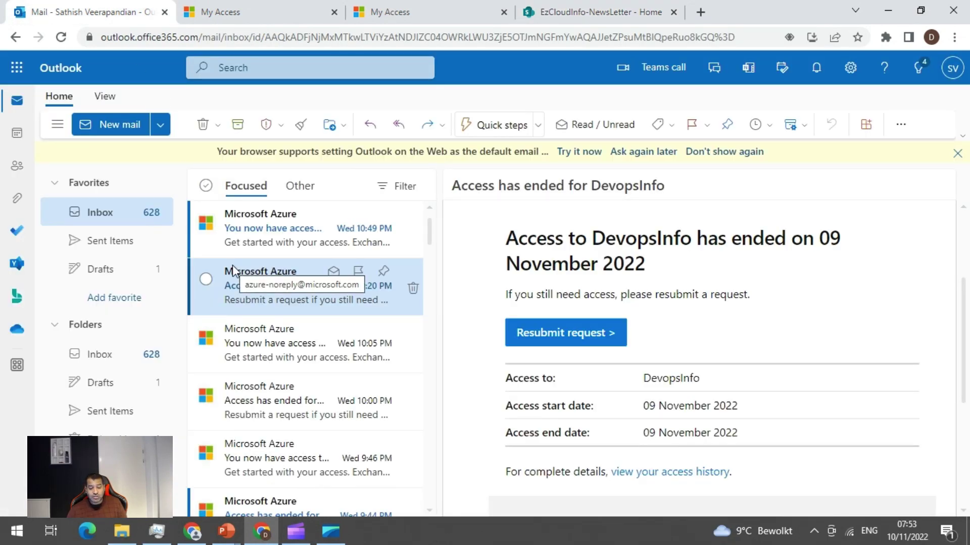
click(285, 349)
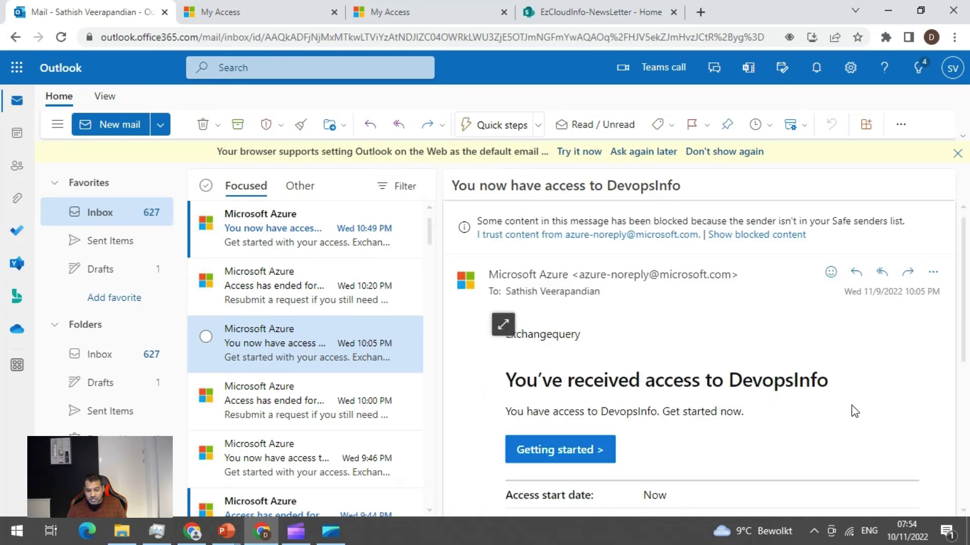
scroll(831, 385, down, 3)
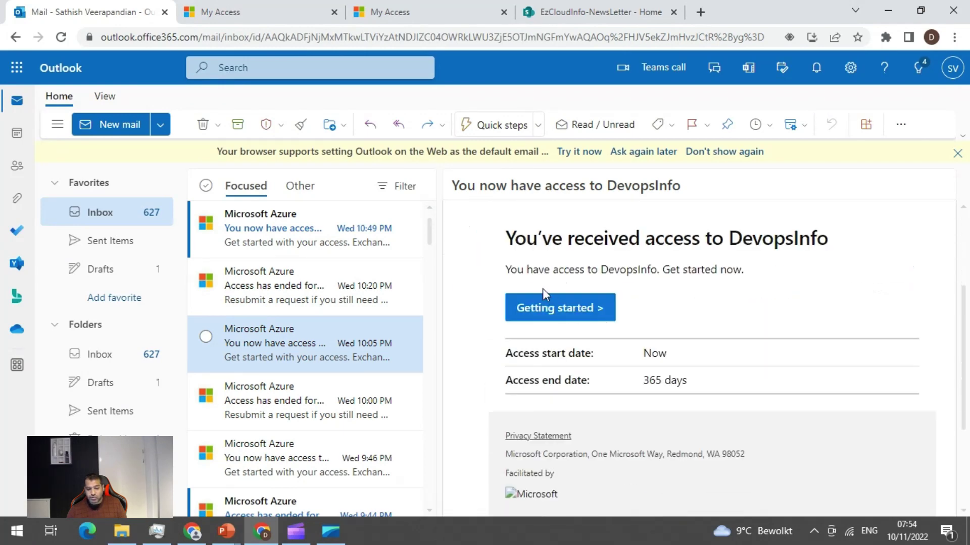
Follow the email's getting-started link and sign in to My Access with the guest account's e-mail and password, staying signed in
click(561, 310)
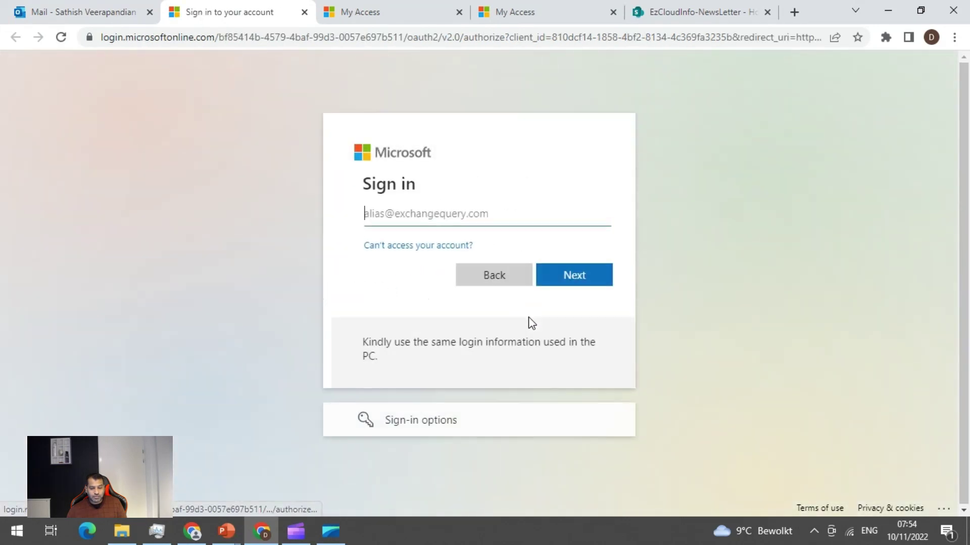
click(560, 283)
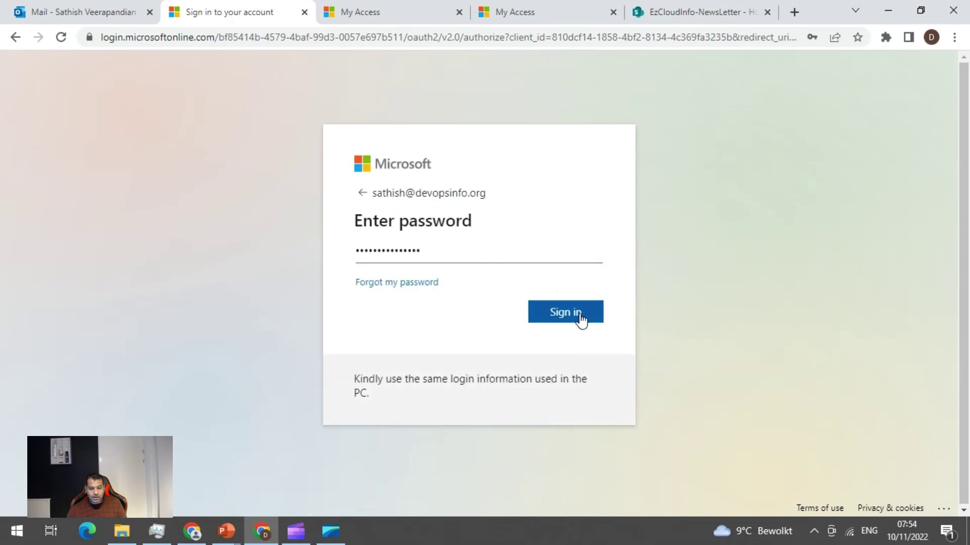
click(581, 319)
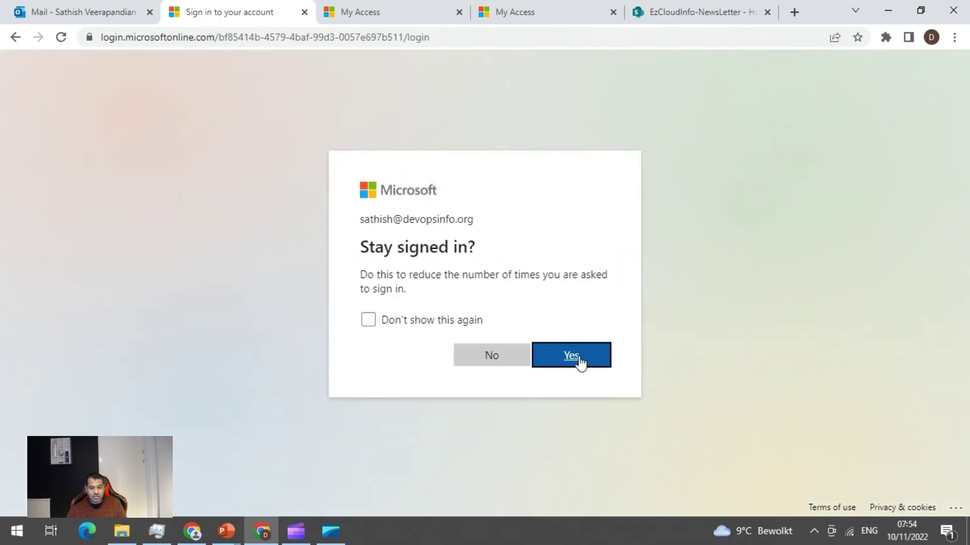
click(580, 361)
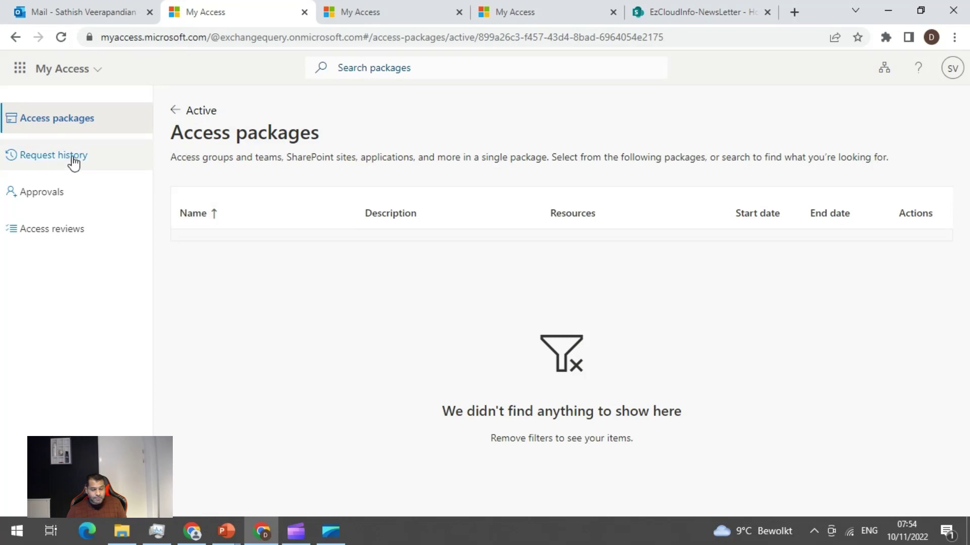
Check the guest user's request history, and review the resources and roles of the available DevopsInfo access package
click(76, 172)
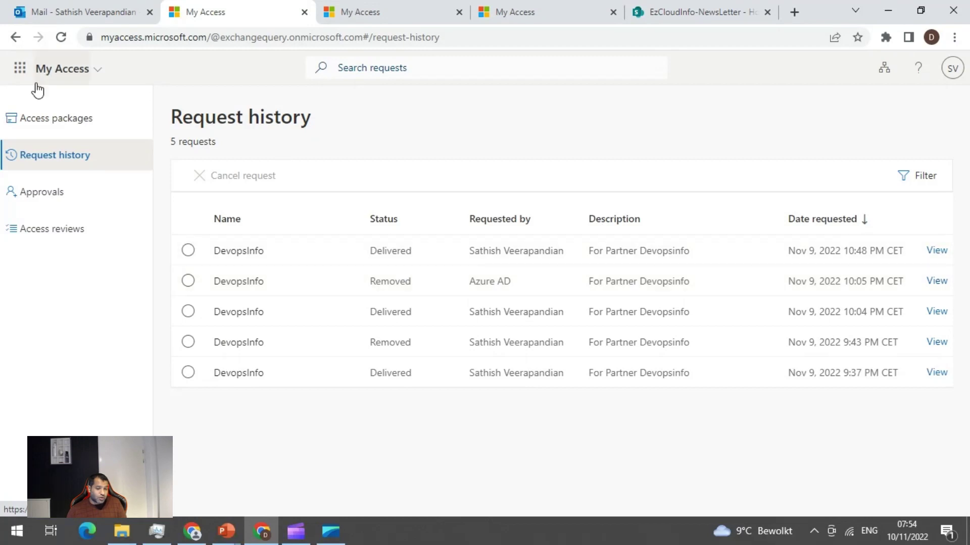
click(51, 130)
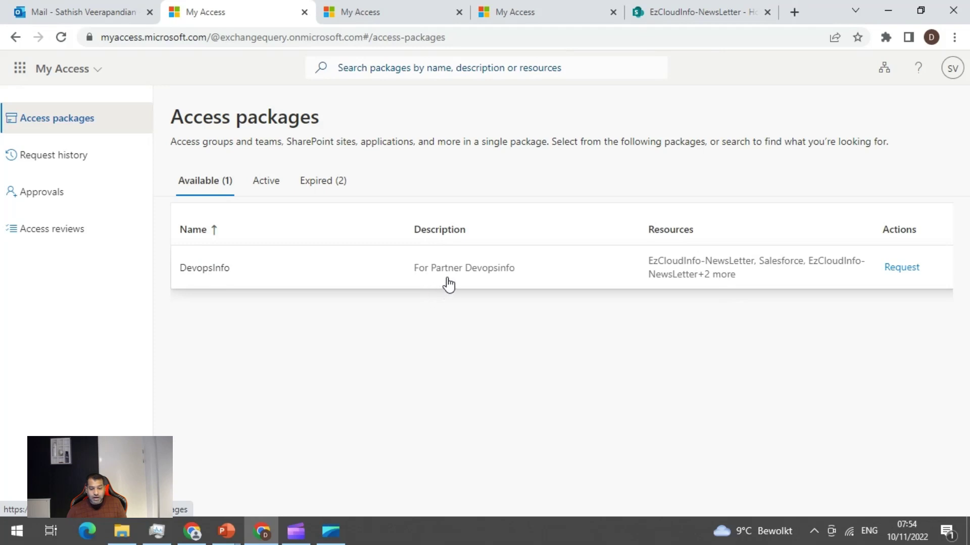
click(726, 278)
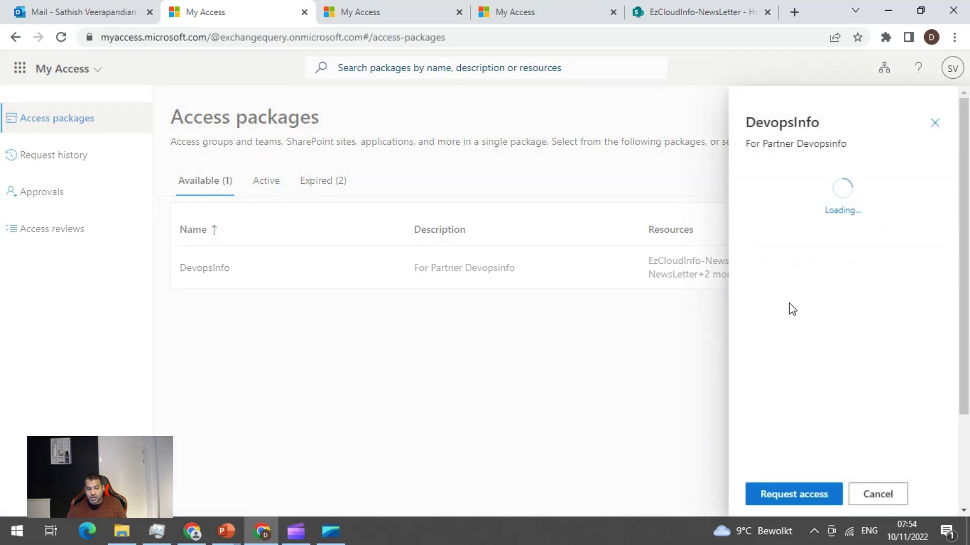
scroll(858, 303, down, 3)
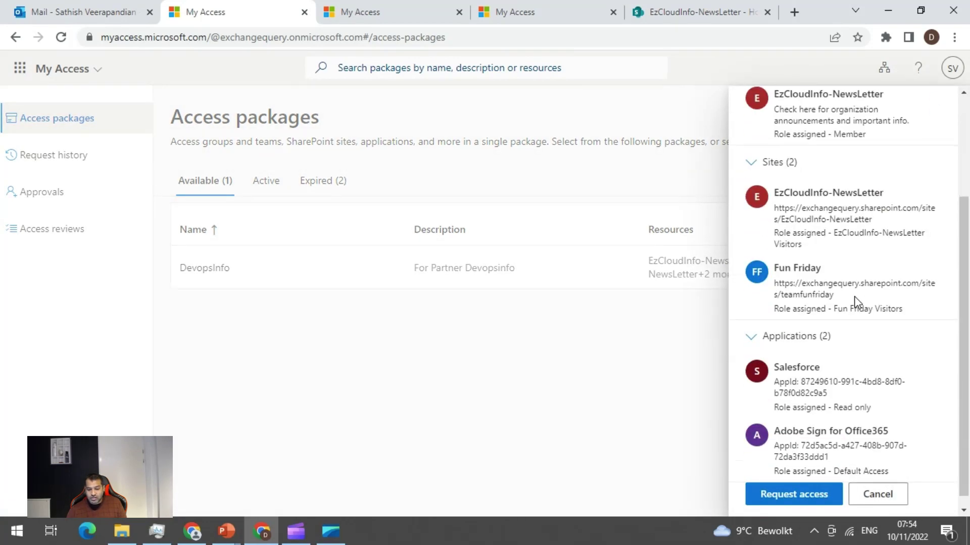
scroll(857, 303, up, 3)
scroll(858, 303, down, 3)
scroll(857, 302, up, 3)
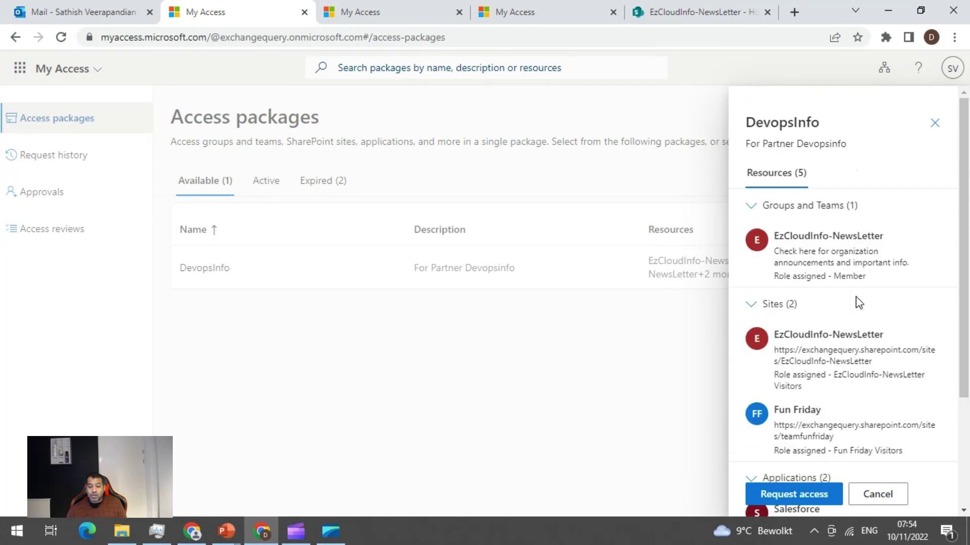
Try to request access to DevopsInfo, and open the details of the guest user's active DevopsInfo package
click(817, 502)
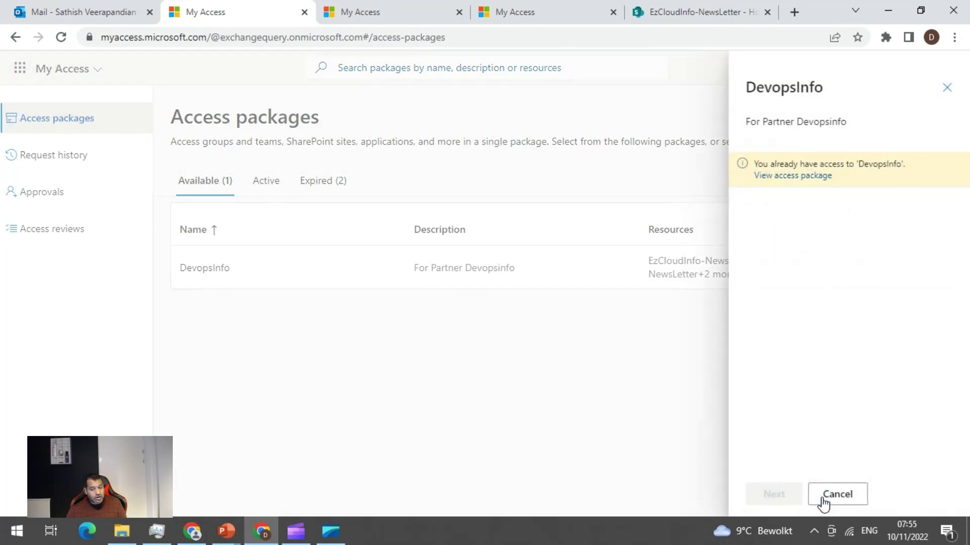
click(815, 178)
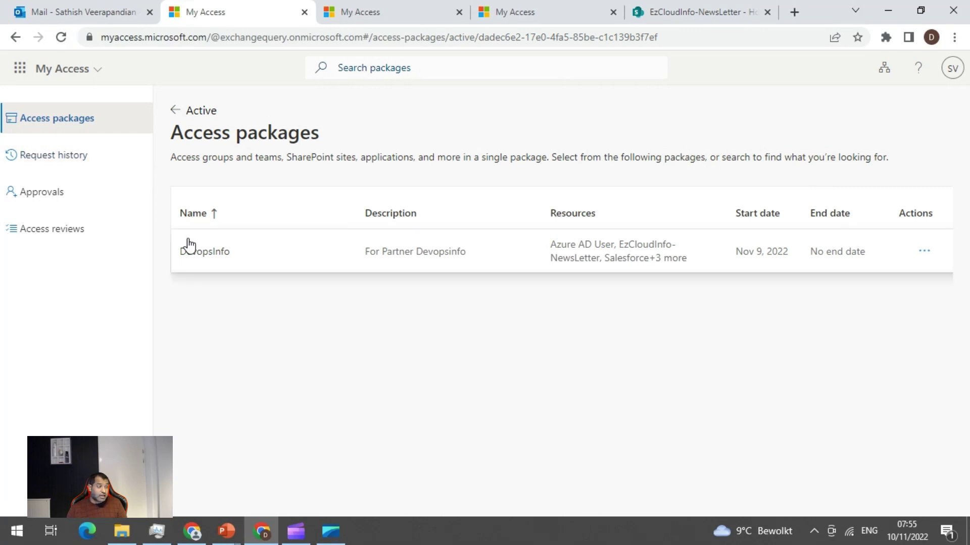
click(254, 260)
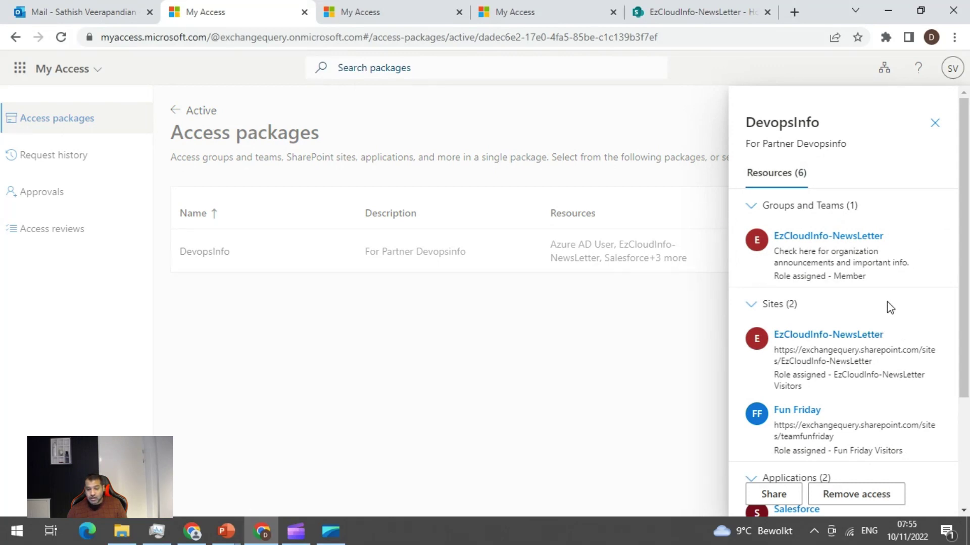
Examine the group, sites and applications in the active DevopsInfo package and the role assigned for each, including Salesforce
scroll(894, 275, down, 2)
scroll(893, 274, down, 2)
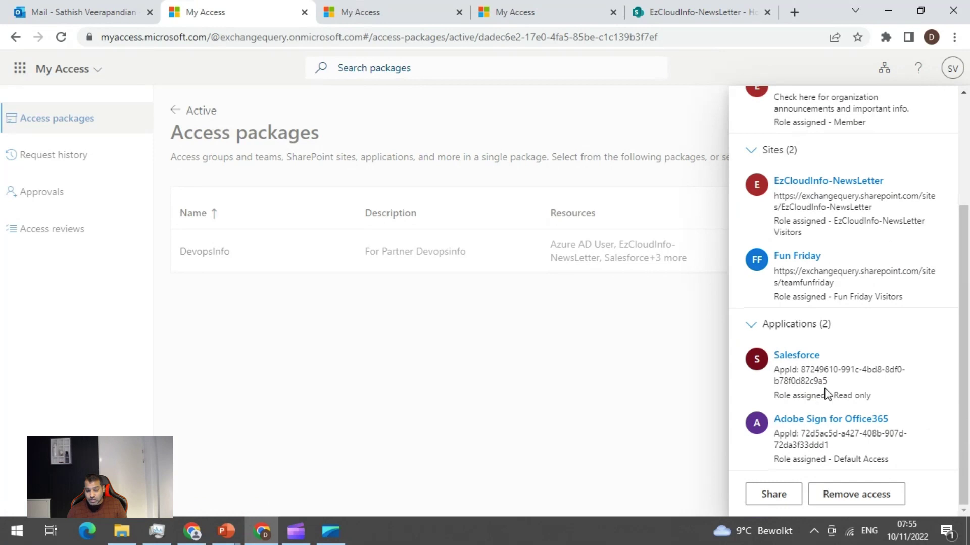
scroll(828, 389, up, 4)
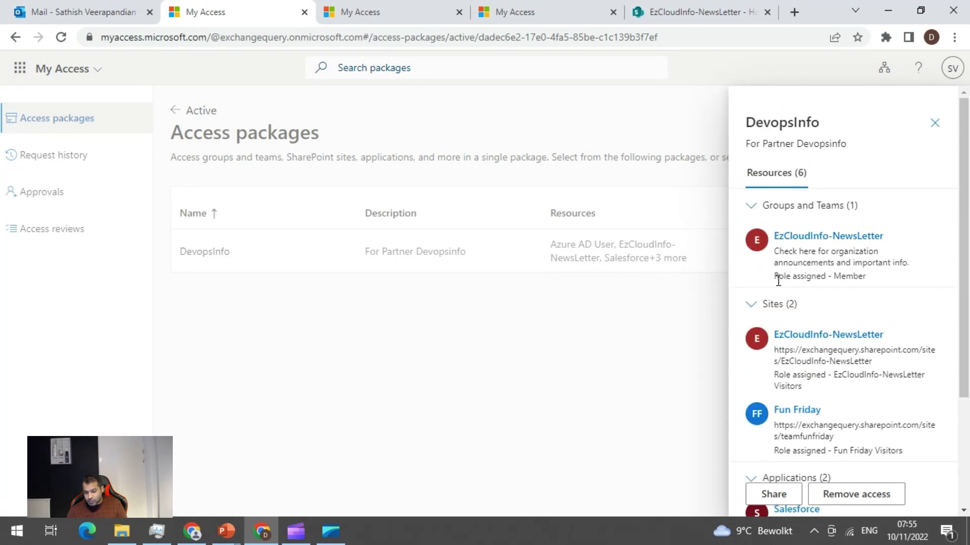
scroll(889, 315, down, 1)
scroll(884, 323, down, 3)
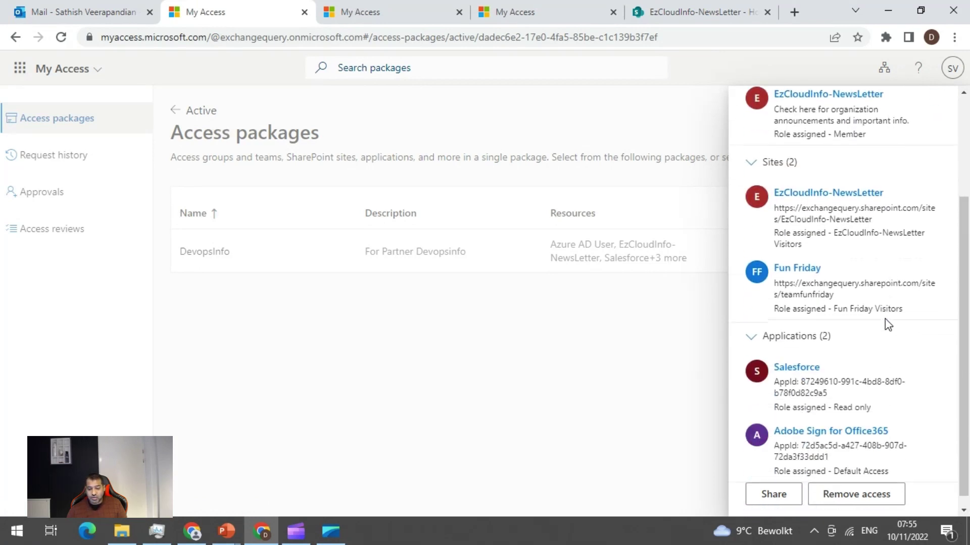
scroll(818, 354, down, 1)
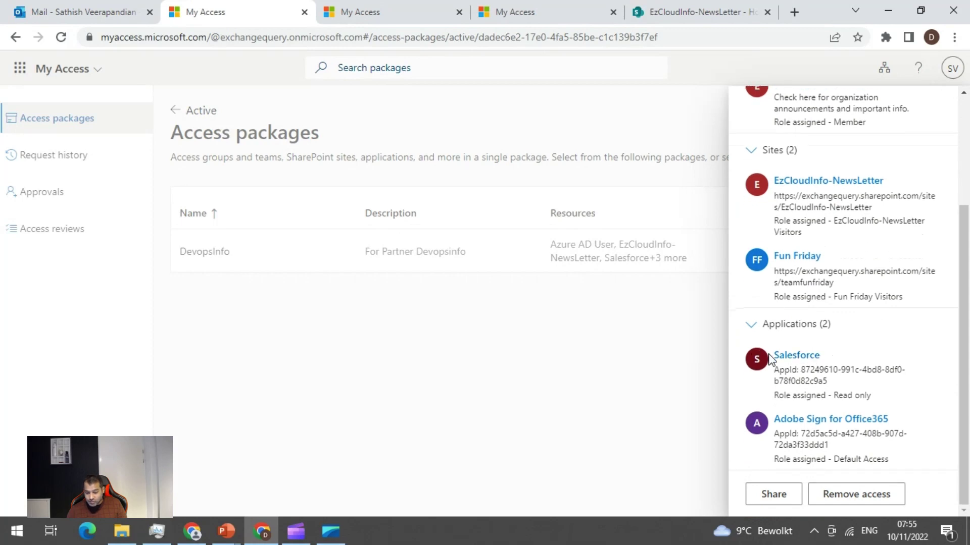
drag(778, 396, 884, 397)
click(885, 397)
scroll(889, 446, up, 3)
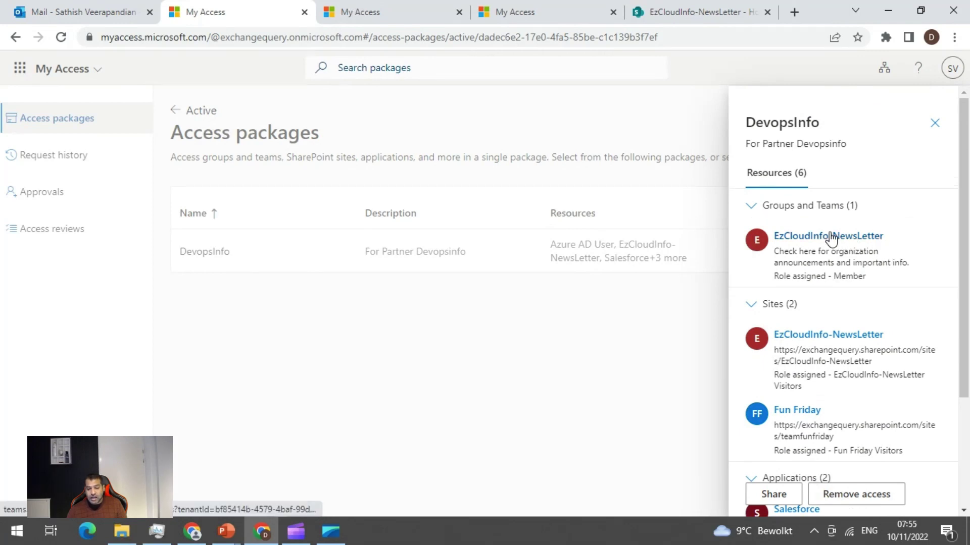
scroll(848, 313, down, 1)
scroll(849, 313, down, 1)
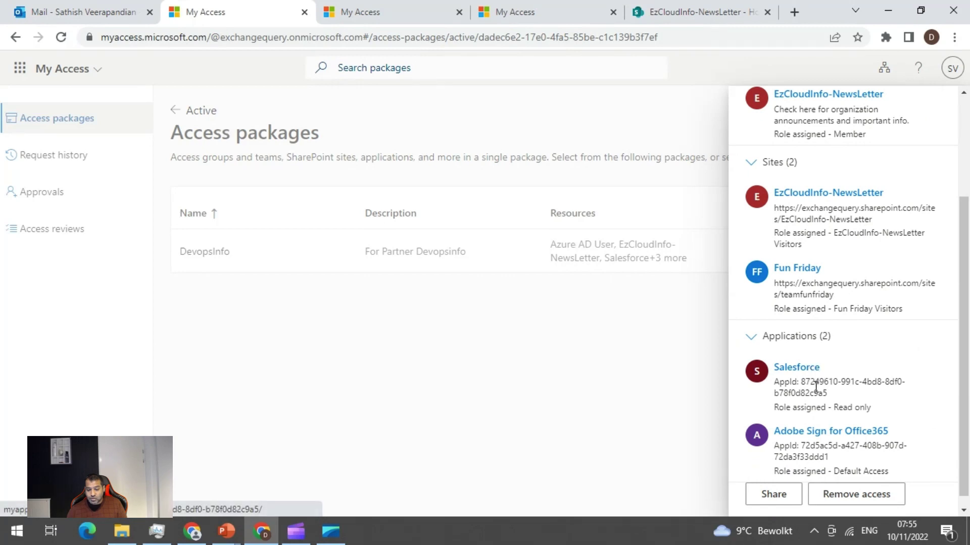
Launch Salesforce from the DevopsInfo package and sign in with the guest account's e-mail and password, staying signed in
click(808, 367)
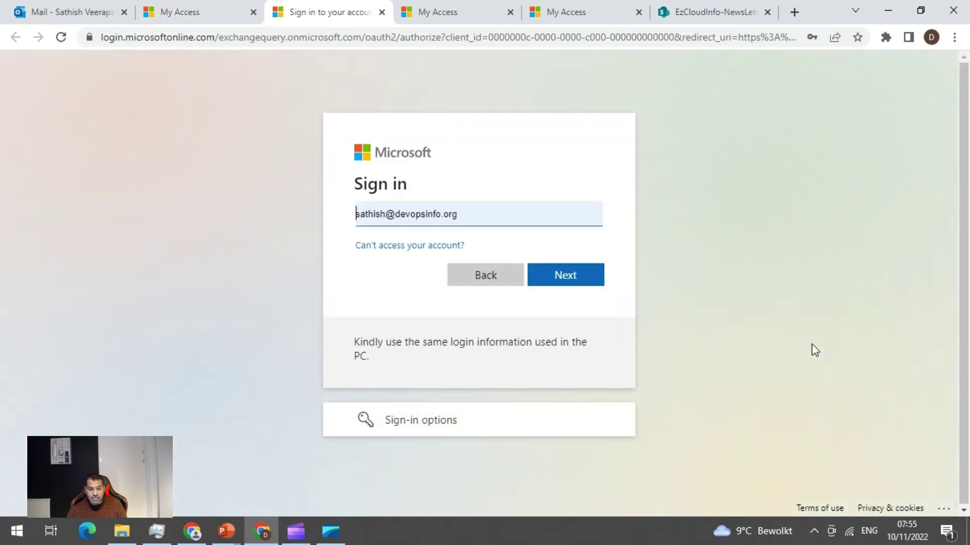
click(567, 276)
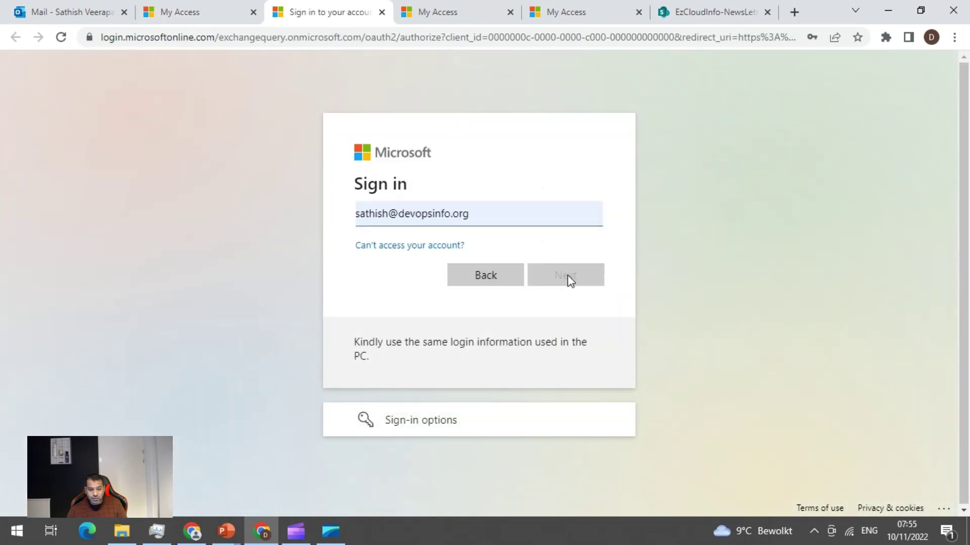
click(575, 311)
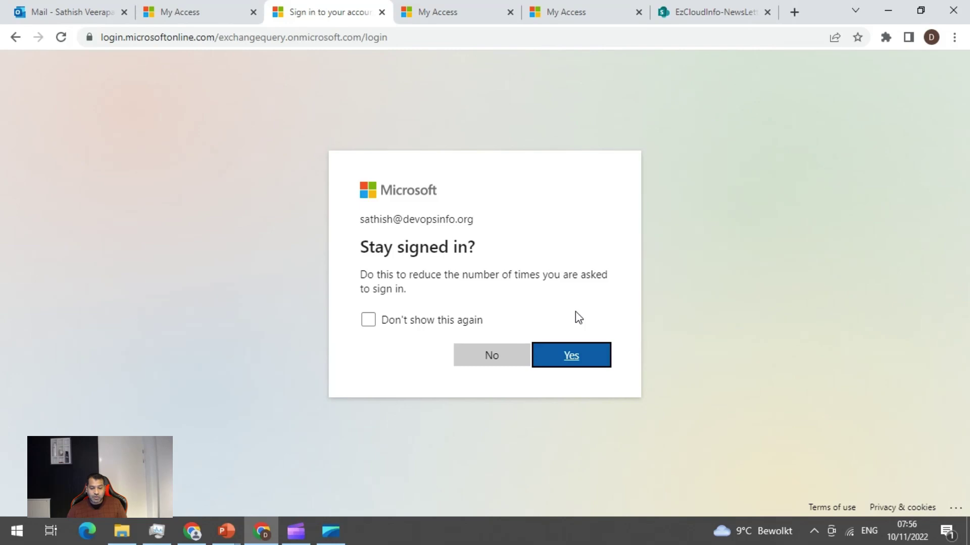
click(591, 354)
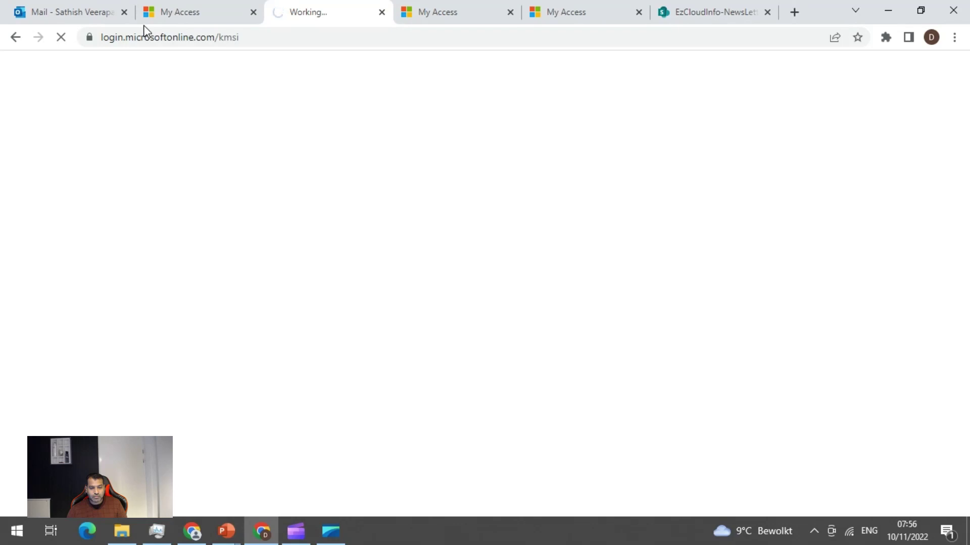
click(172, 13)
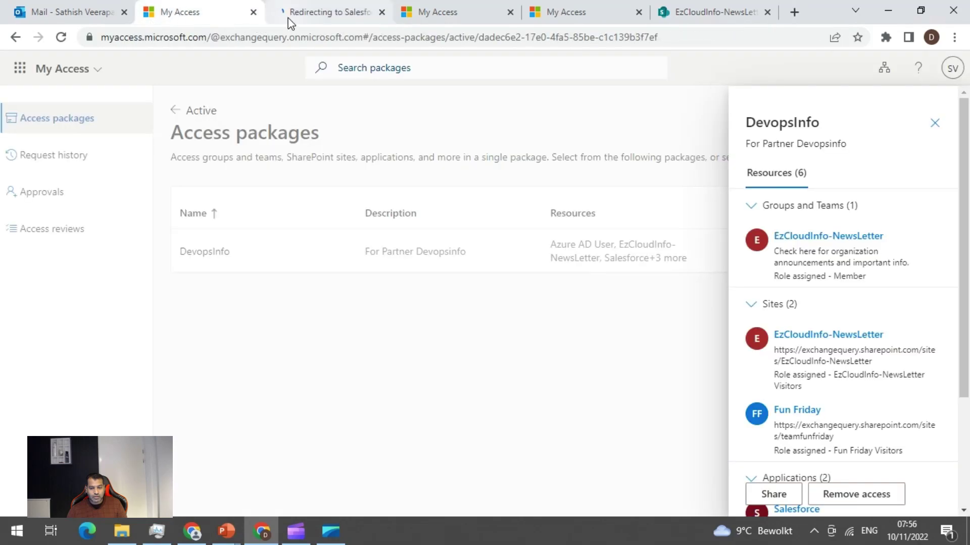
click(312, 14)
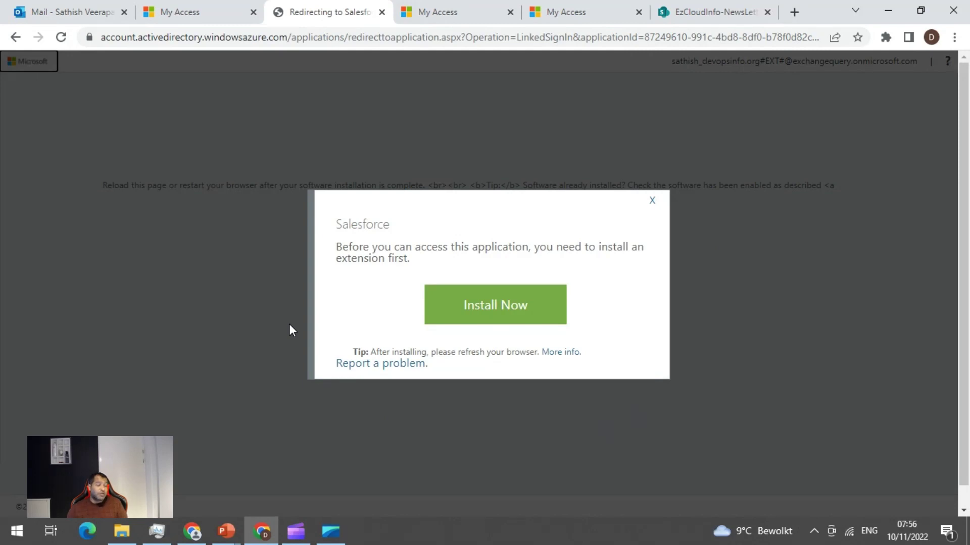
Return to the DevopsInfo package in My Access and open its EzCloudInfo-NewsLetter SharePoint site
click(197, 13)
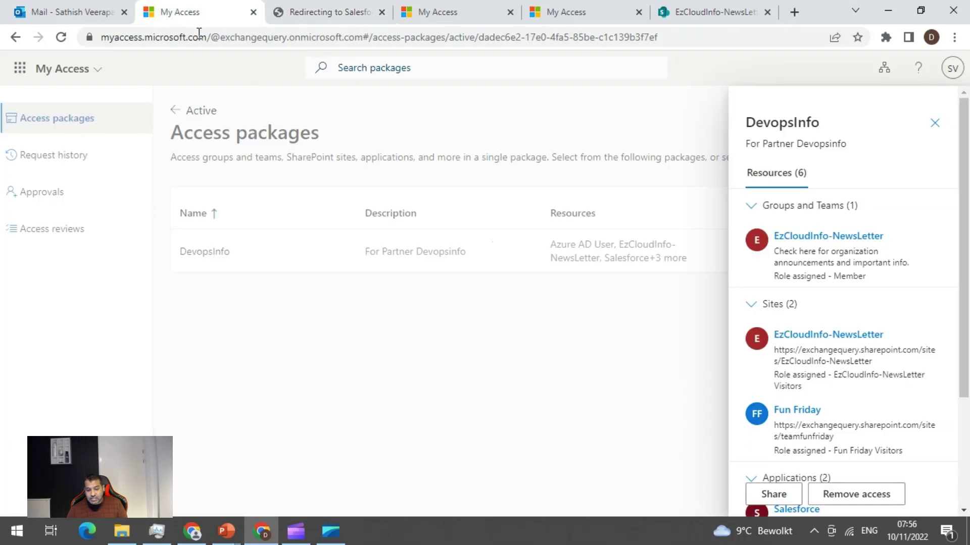
scroll(823, 325, down, 3)
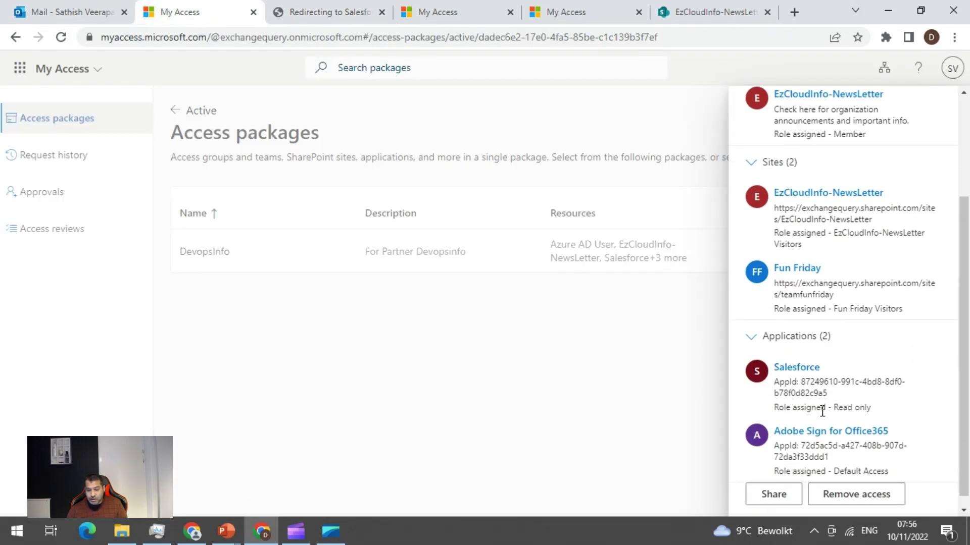
scroll(840, 372, up, 2)
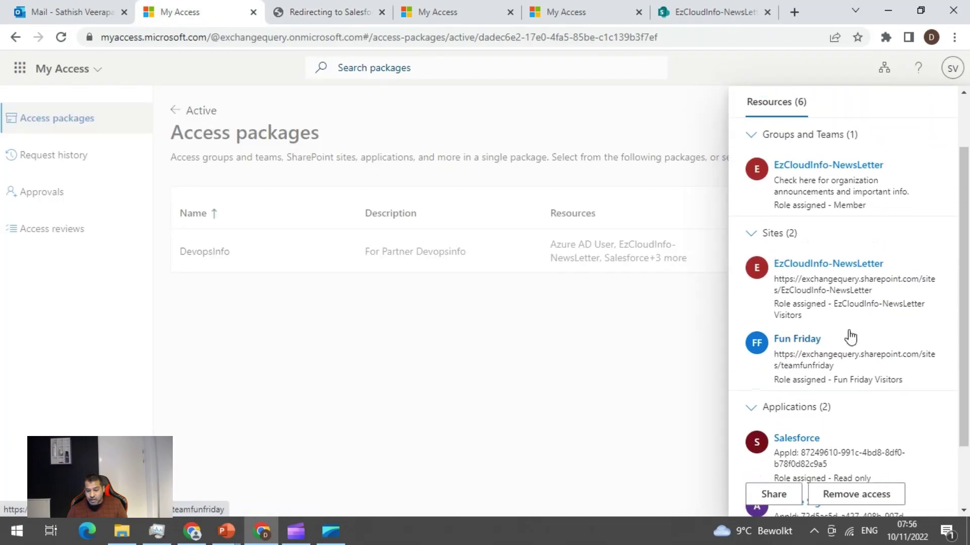
click(834, 265)
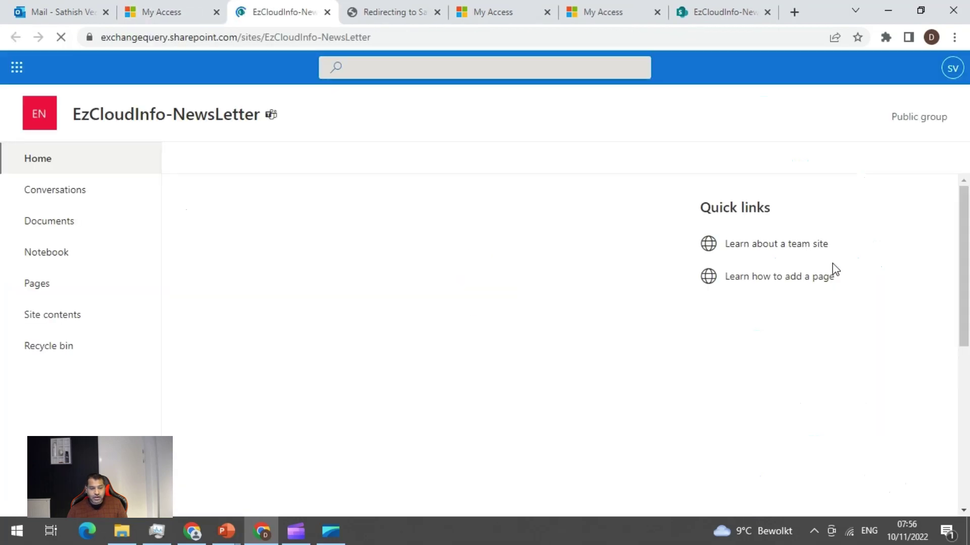